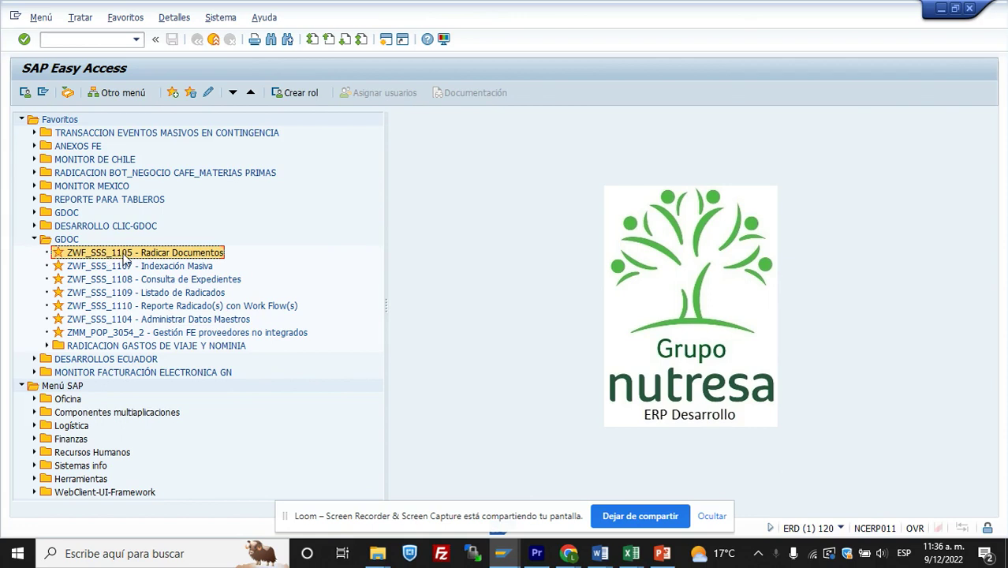
Step: Start a new document in ZWF_SSS_1105 - Radicar Documentos for company AECA and document series R
double_click(138, 254)
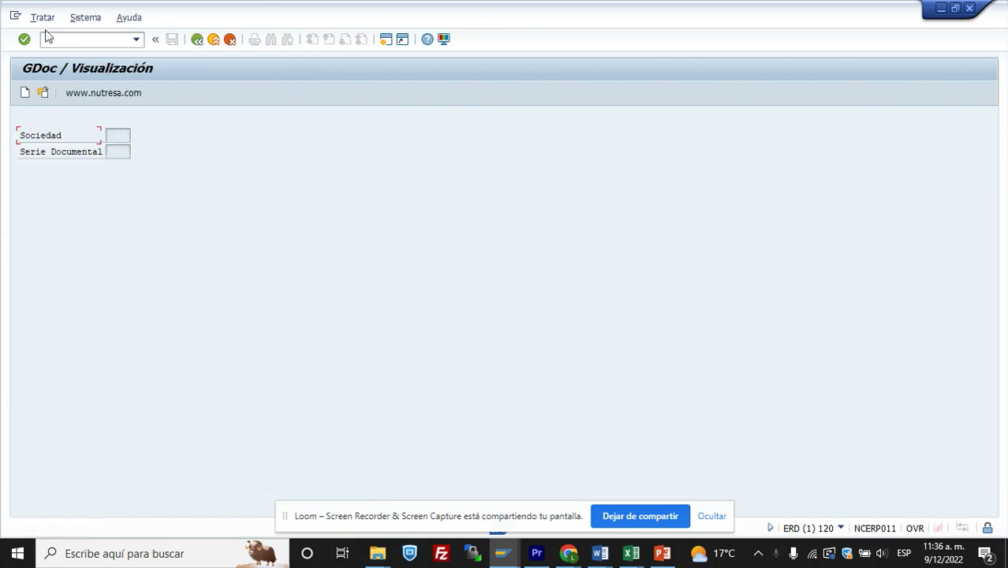
click(26, 94)
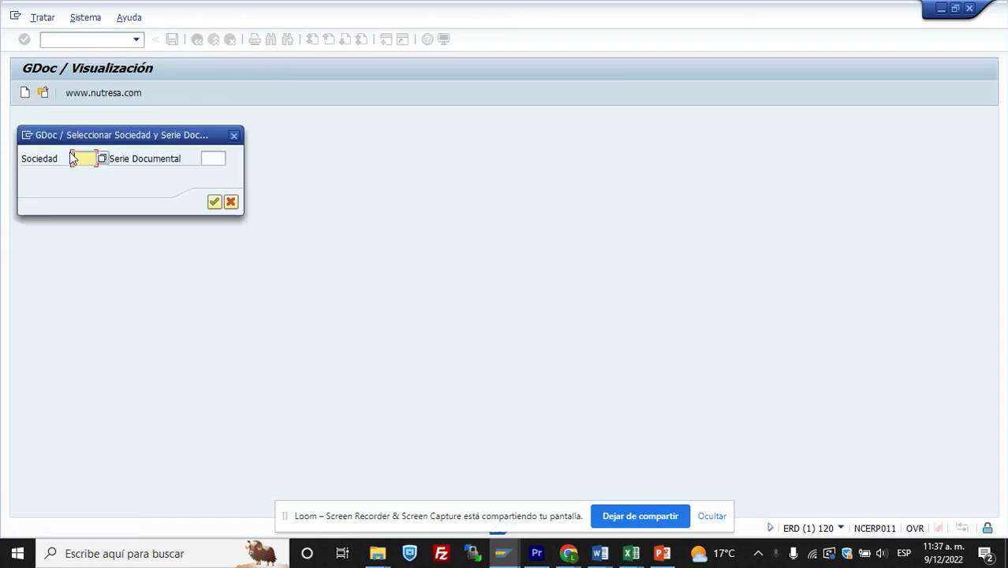
click(77, 158)
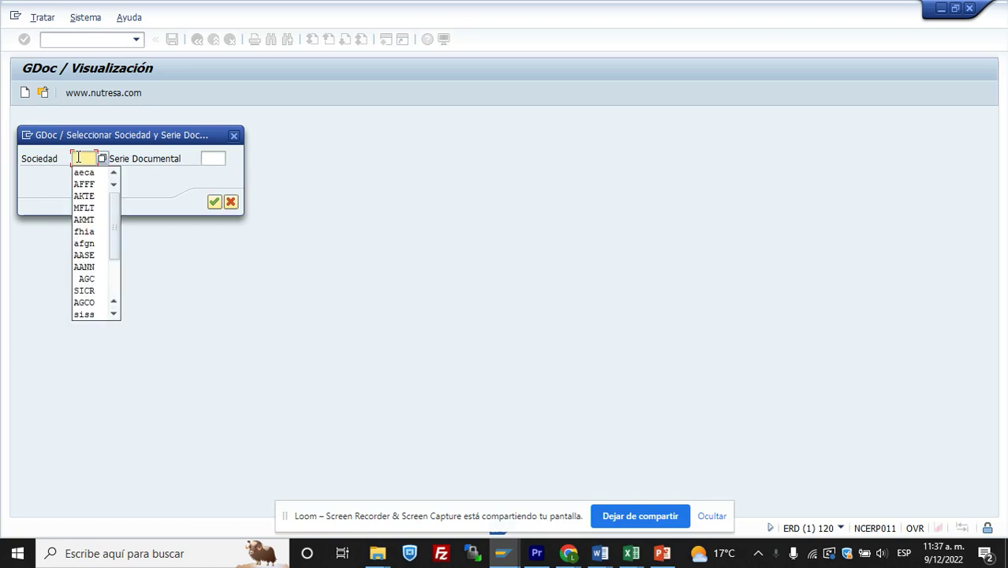
click(83, 169)
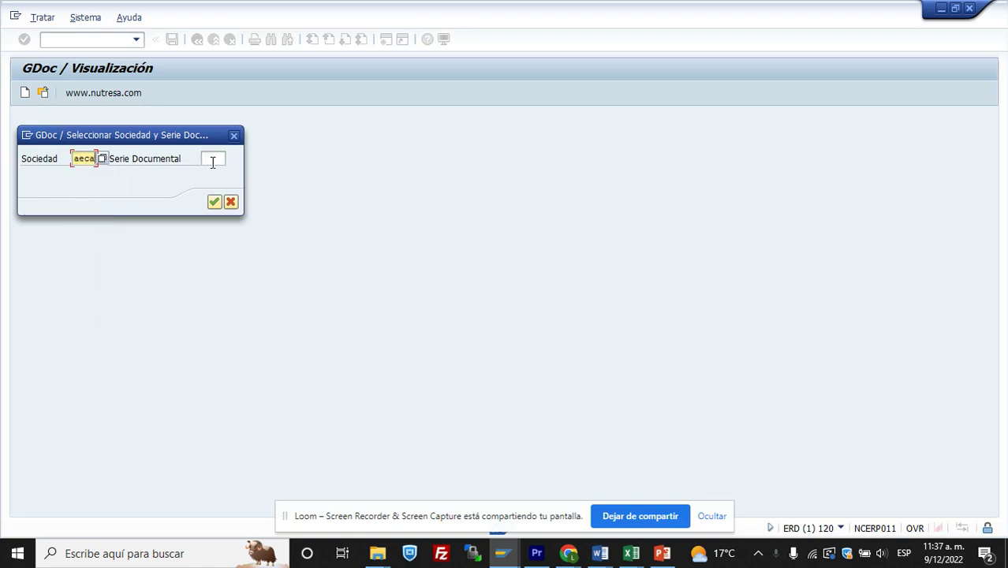
click(210, 160)
click(209, 172)
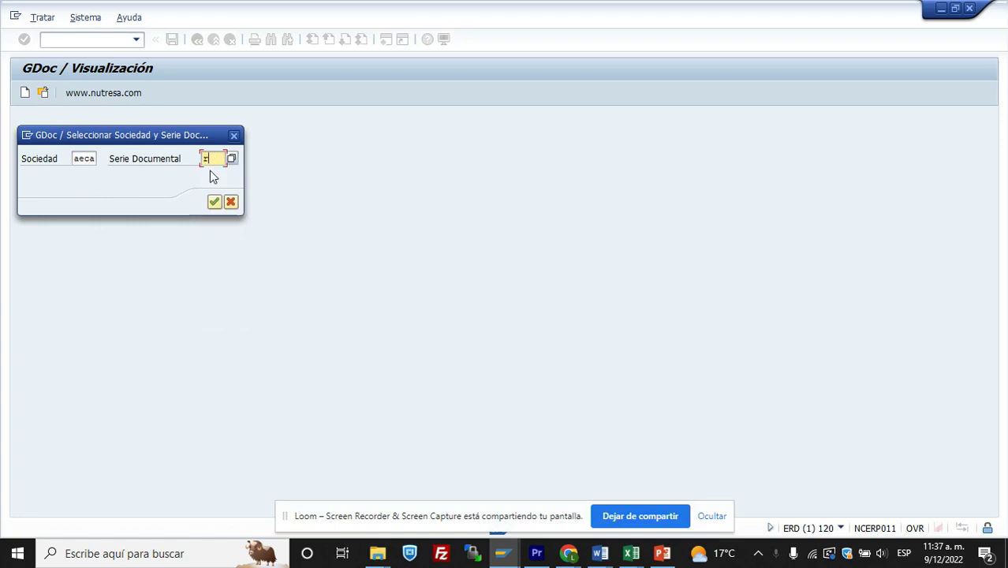
click(215, 203)
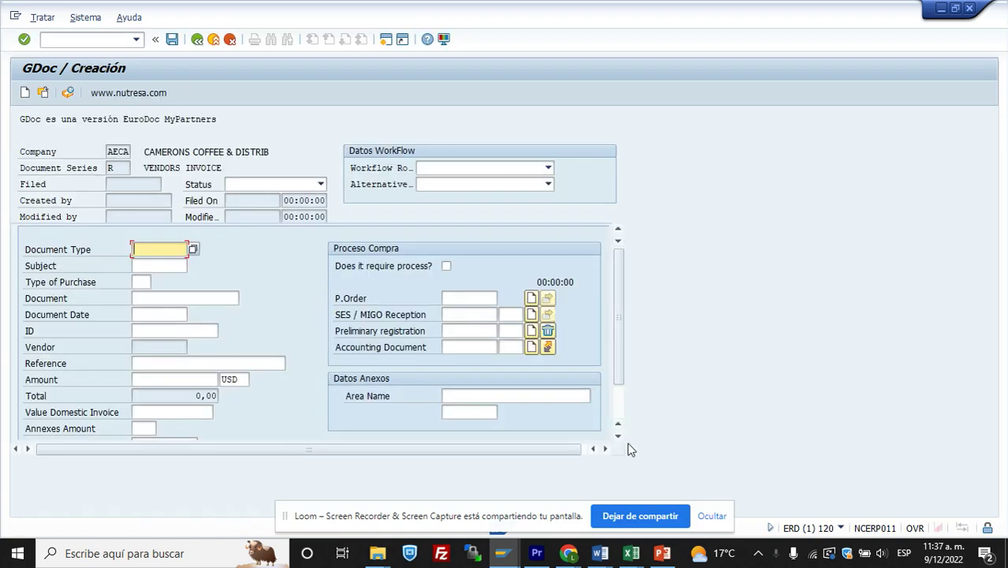
click(711, 516)
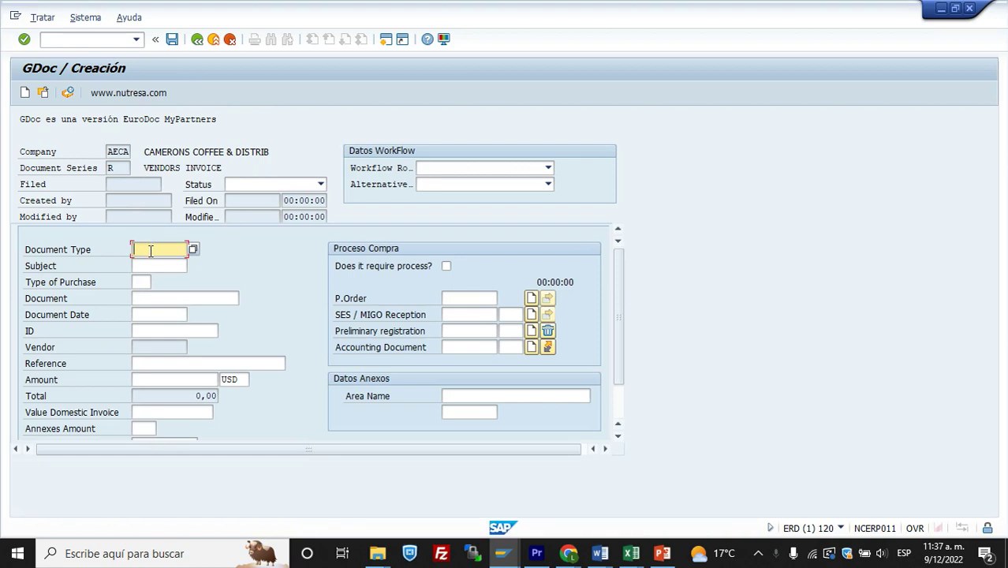
Step: Set the document type to 007US VENDOR INVOICE and the subject to 002US MATERIAL INVOICES
click(340, 180)
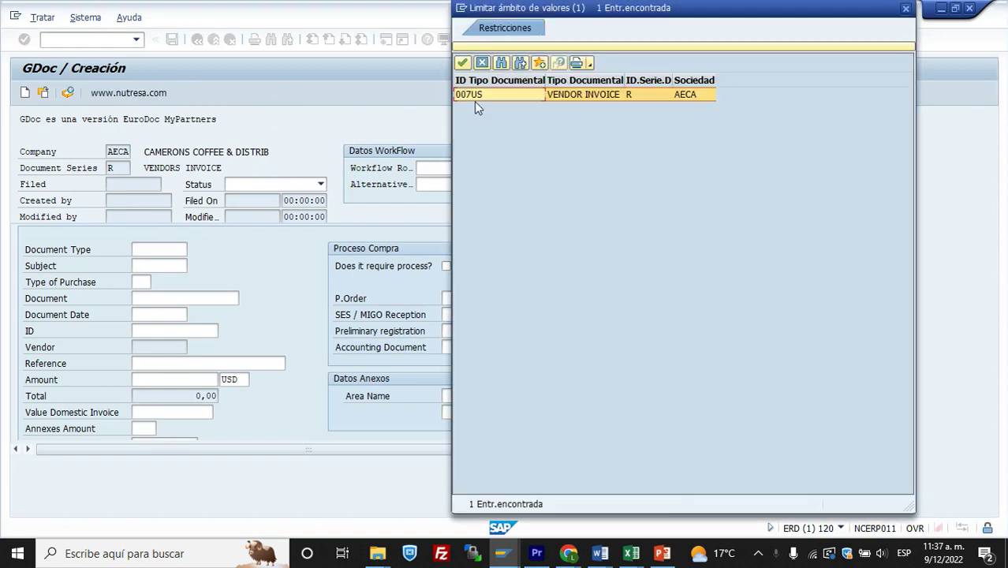
double_click(473, 97)
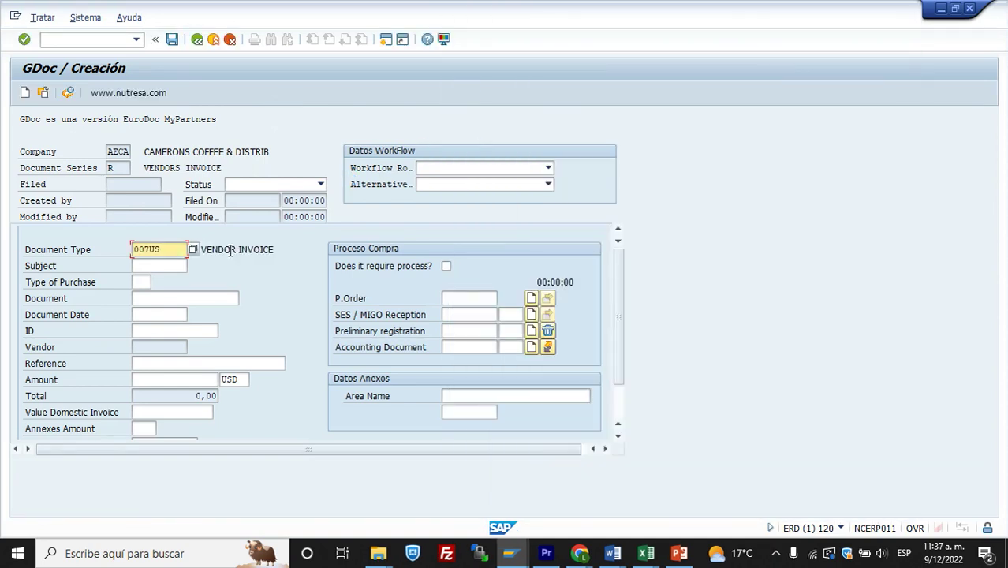
click(175, 266)
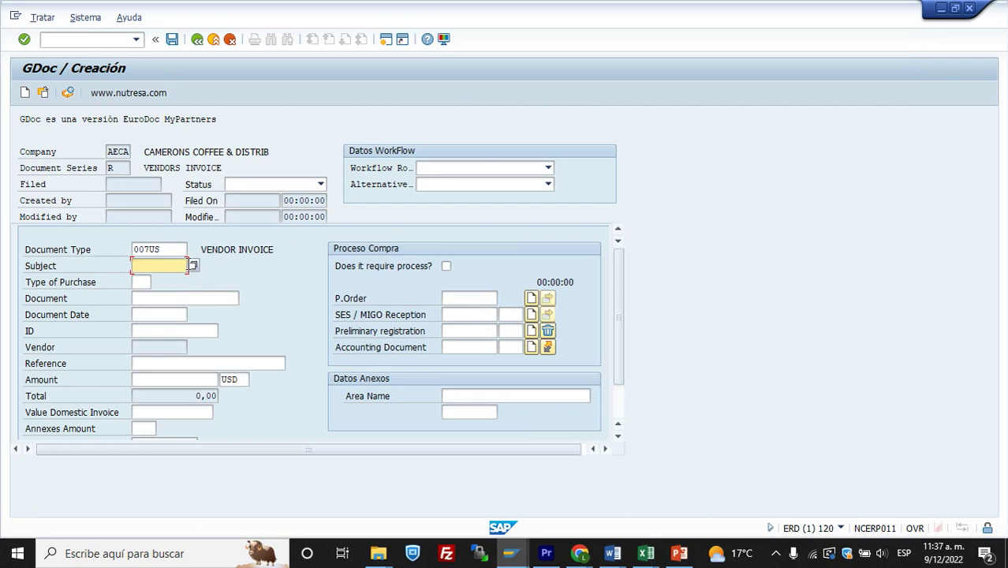
click(193, 266)
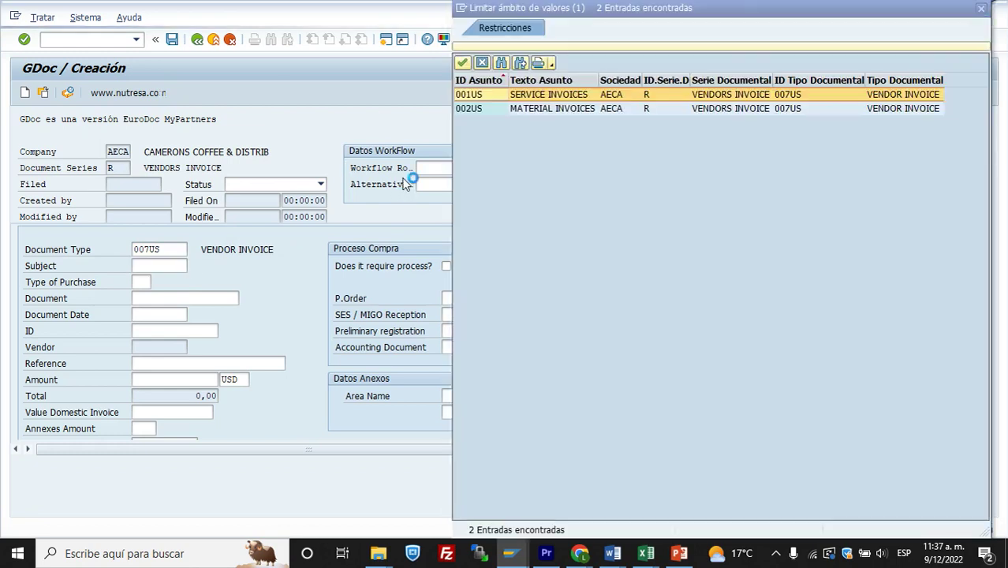
click(527, 111)
double_click(527, 110)
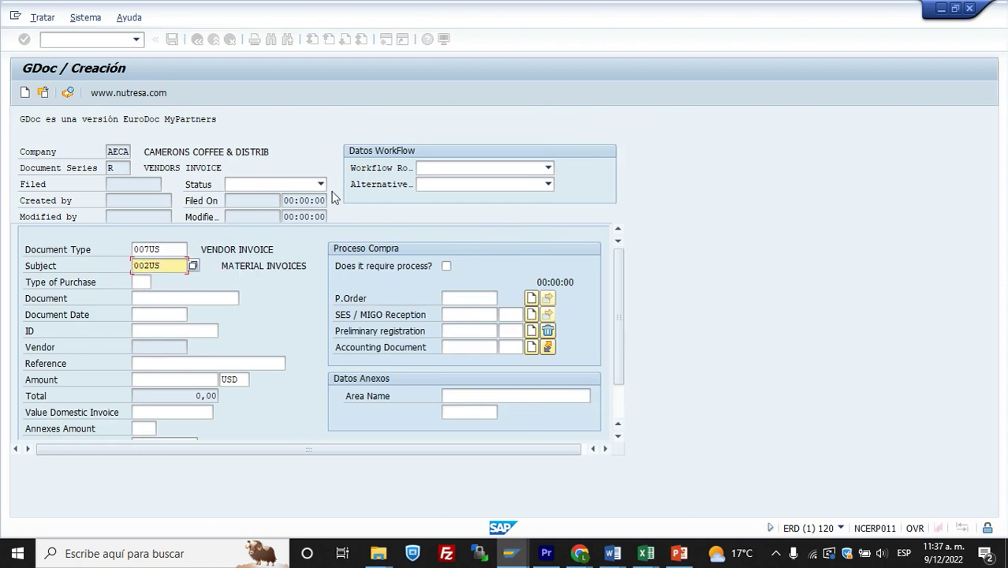
Step: Set the type of purchase to 018 INVENTORY INVOICES
click(140, 282)
click(156, 282)
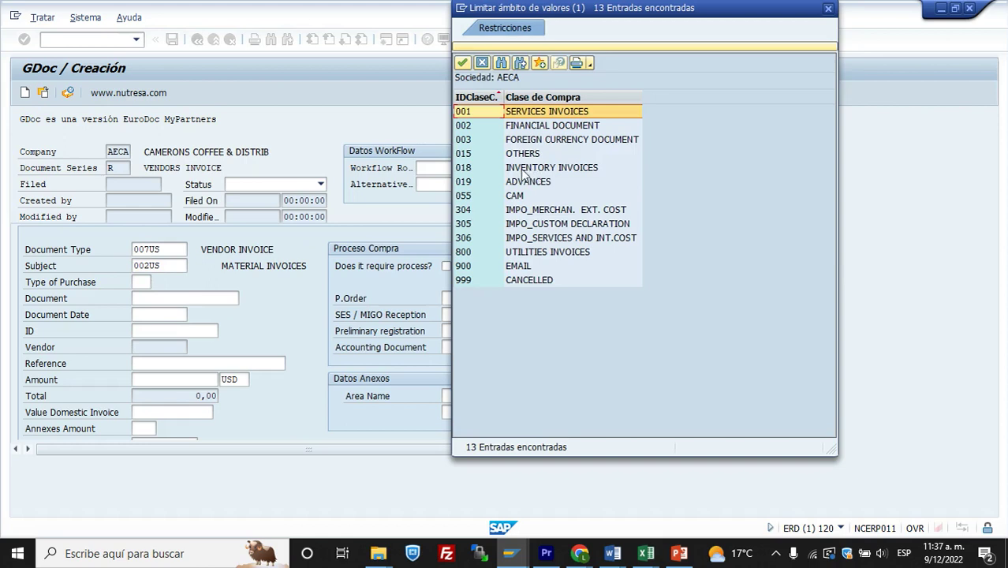
double_click(524, 169)
Step: Enter 456789 as the document number and set the document date to 09.12.2022
click(167, 297)
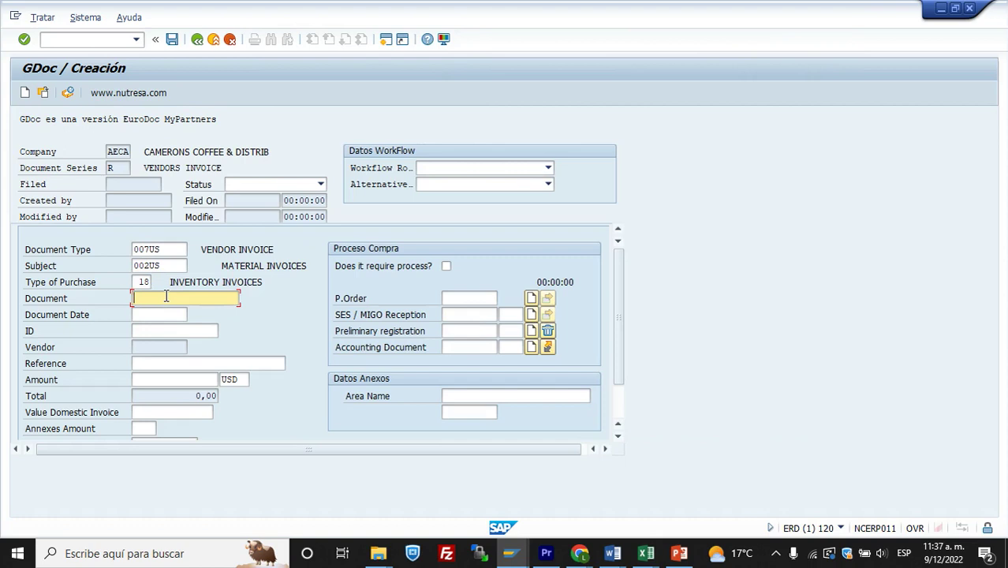
text(456789)
click(161, 316)
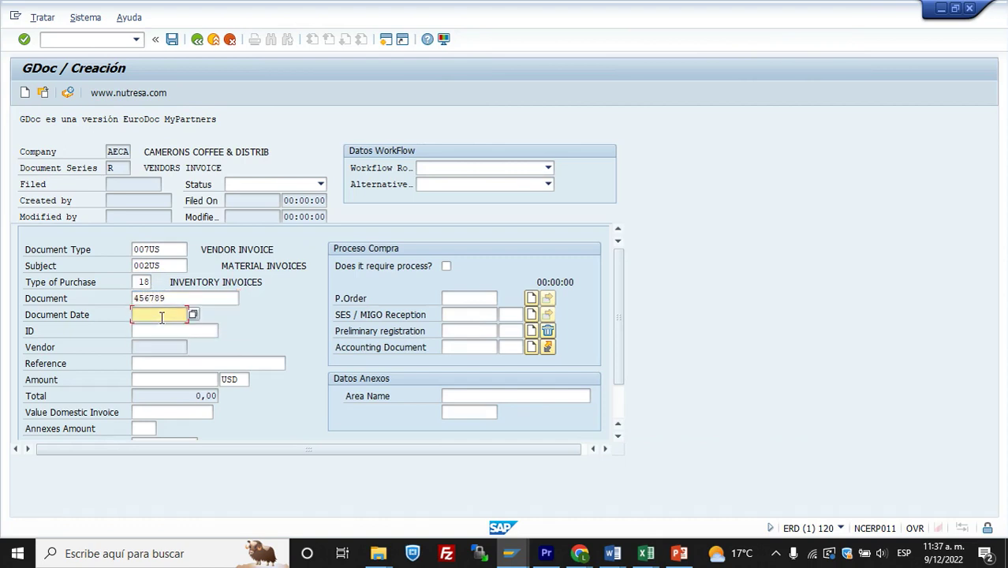
click(193, 314)
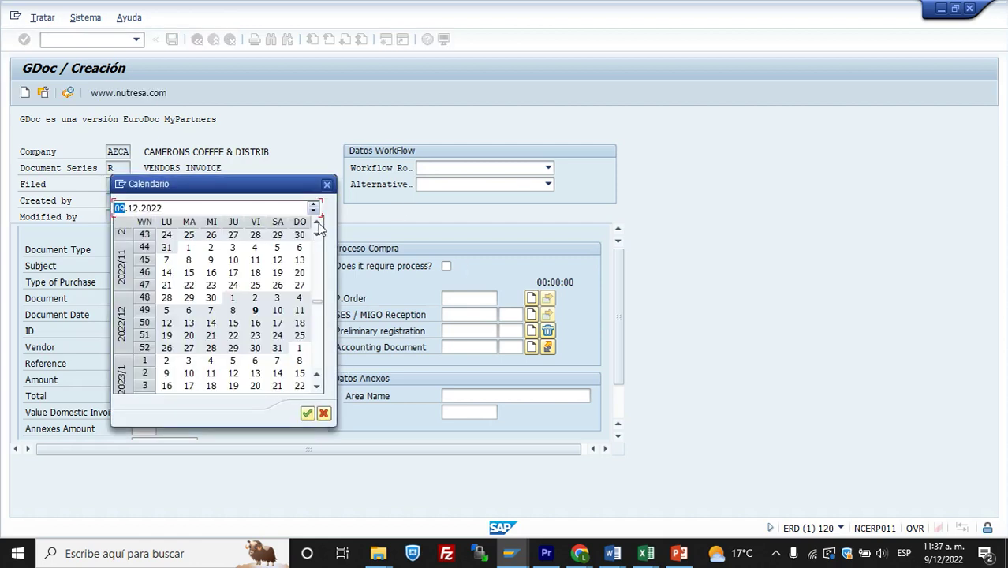
double_click(254, 310)
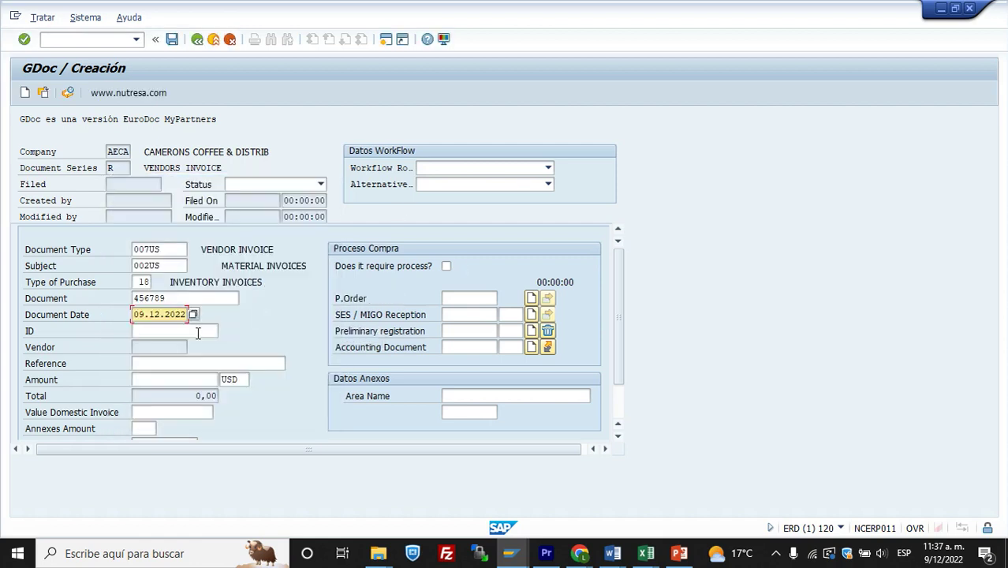
Step: Look up the vendor among the suppliers by its ID number followed by a wildcard and select CONCUR TECHNOLOGIES, INC
click(142, 329)
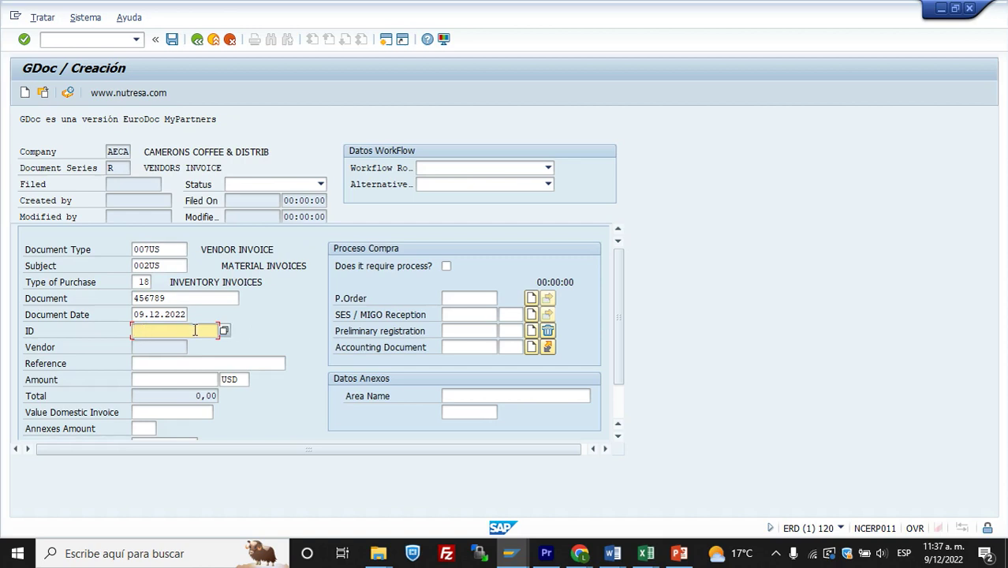
click(195, 330)
click(183, 340)
drag(167, 331, 112, 330)
key(ctrl+c)
click(223, 330)
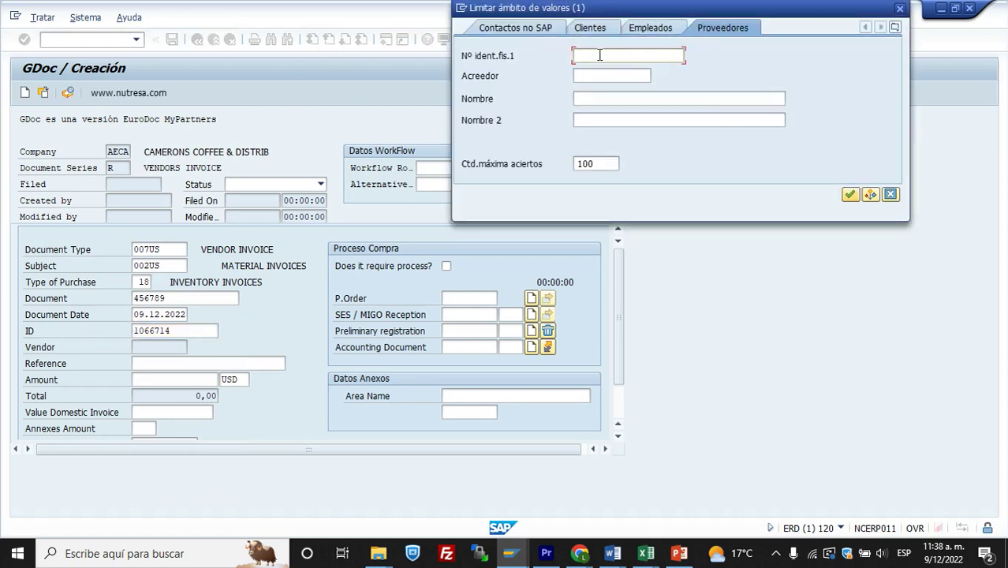
key(ctrl+v)
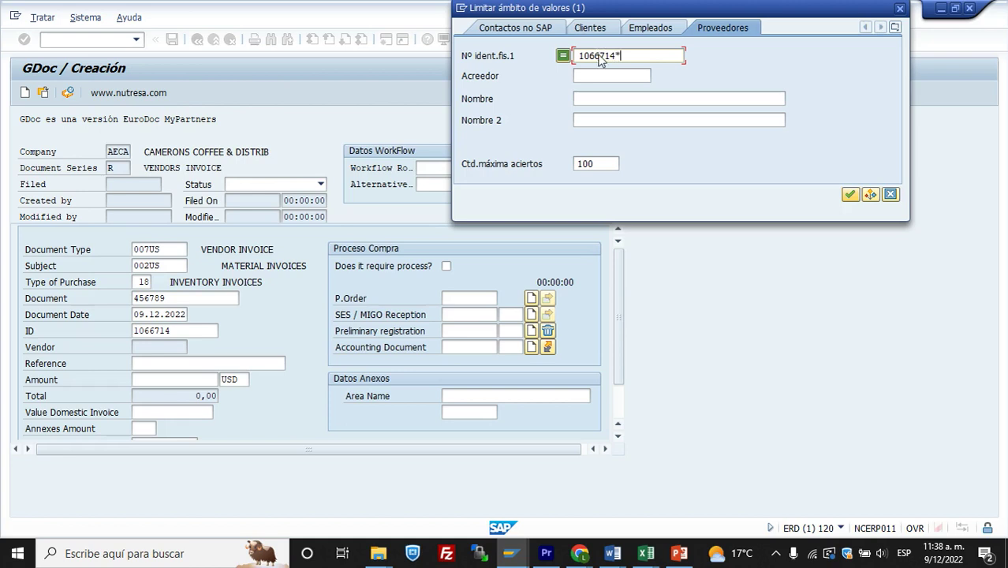
key(Return)
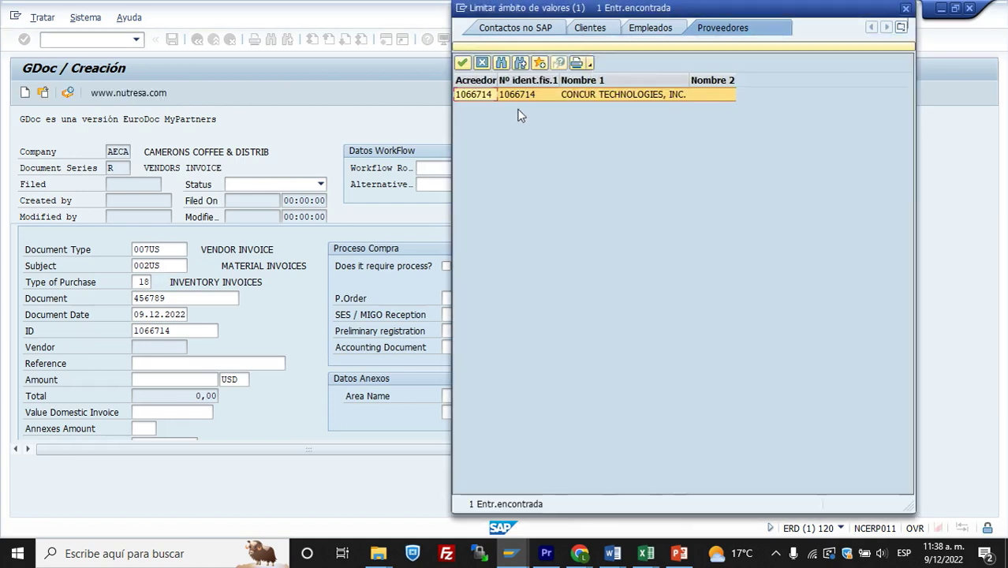
double_click(549, 98)
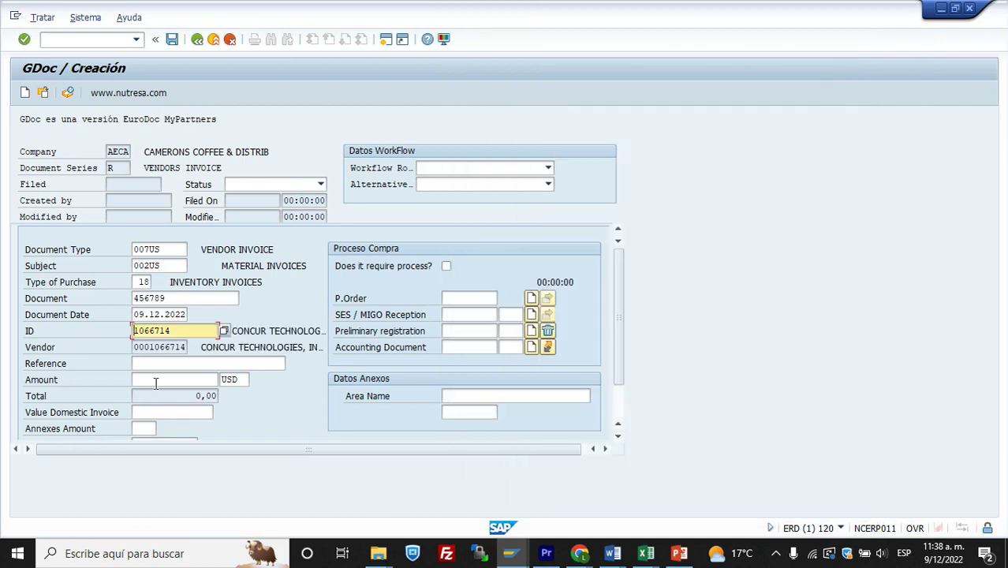
Step: Enter the reference INENTARY and set the invoice amount to 1.101,00 USD
click(149, 363)
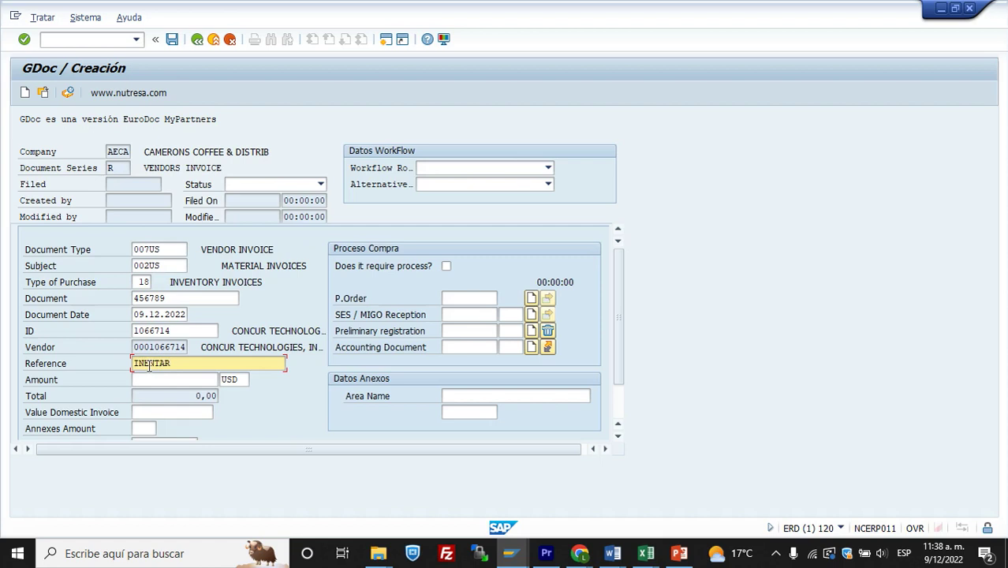
click(149, 378)
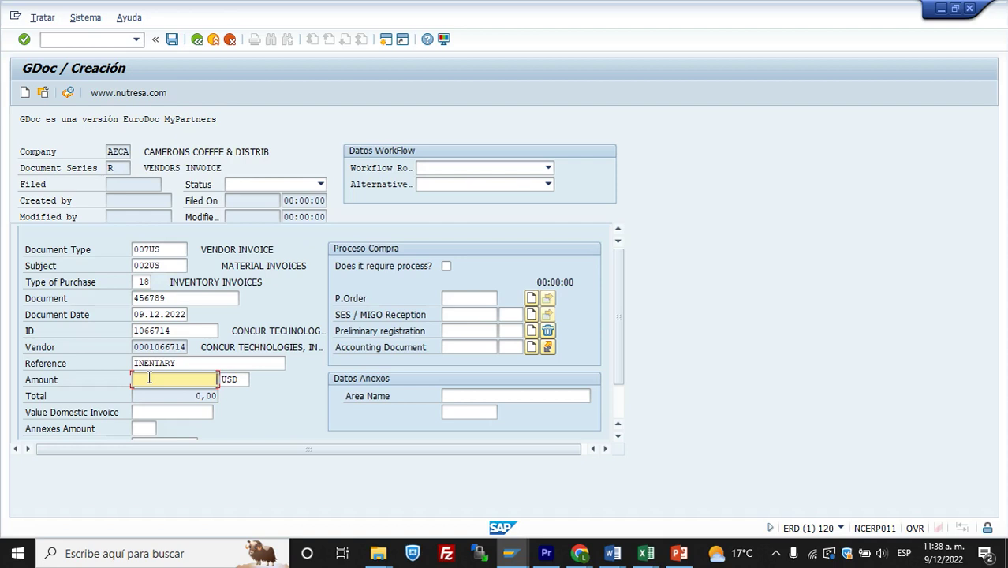
click(149, 379)
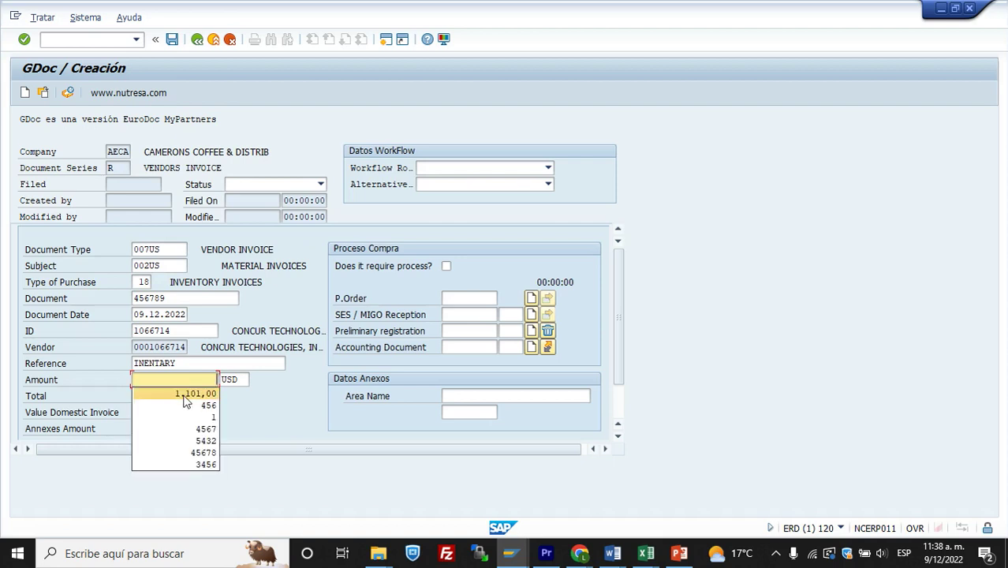
click(184, 397)
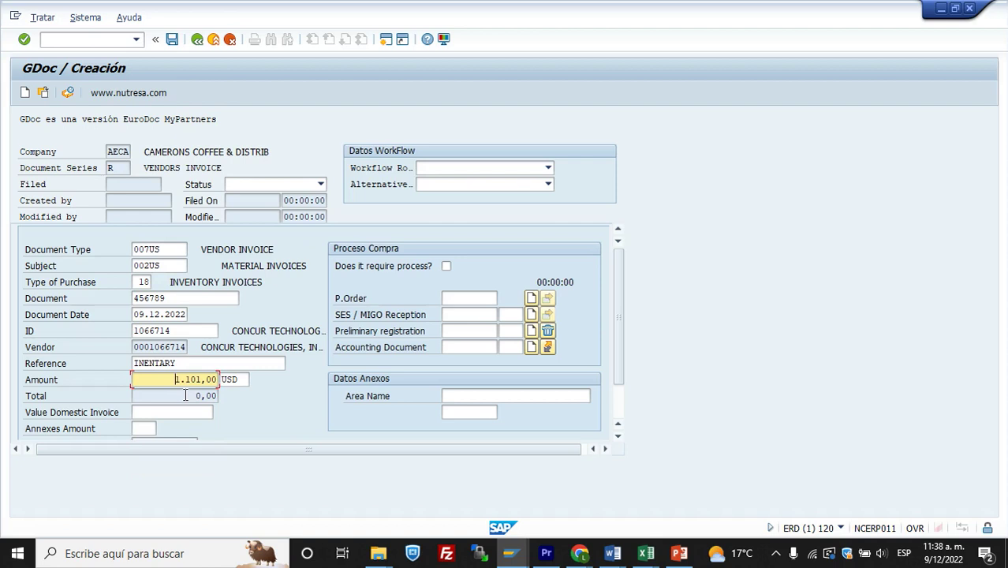
key(Return)
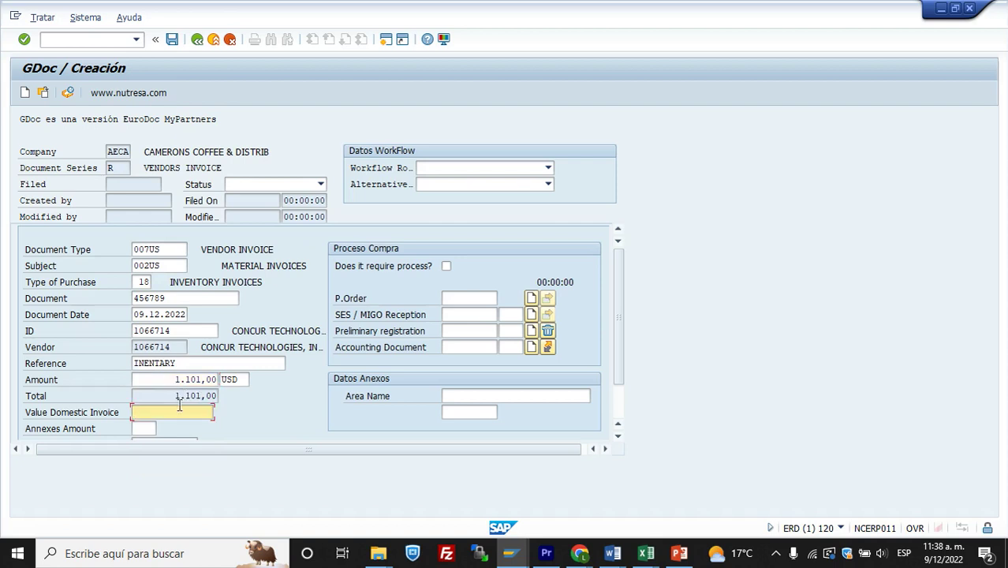
Step: Fill in the Sender with the previously used user name that begins with "ss"
scroll(180, 406, down, 1)
click(158, 396)
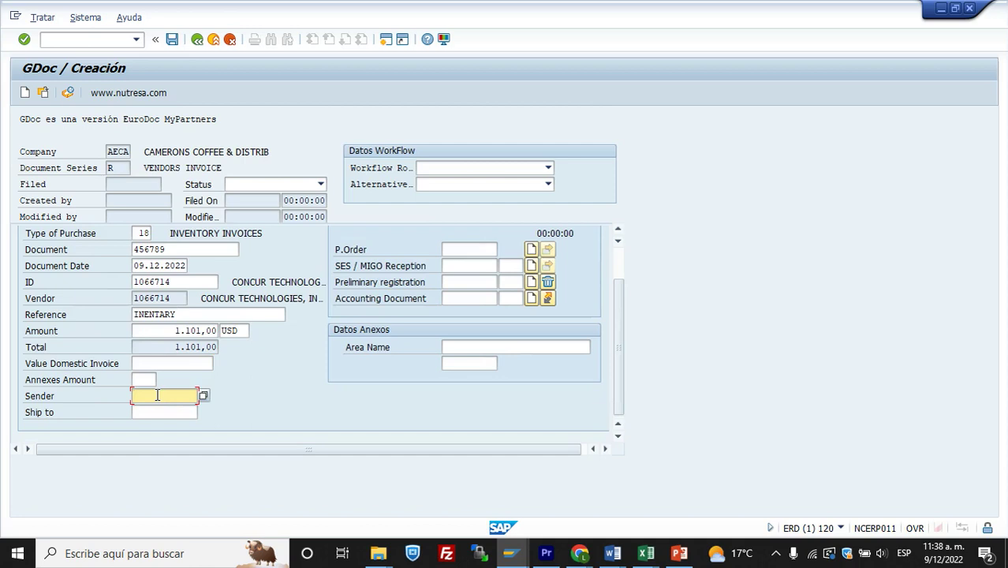
text(S)
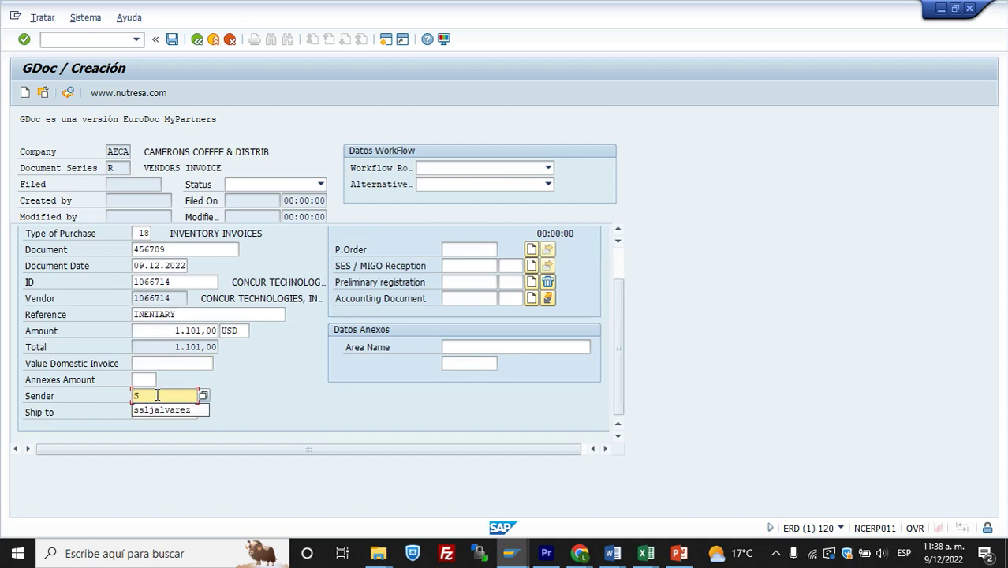
text(S)
key(Down)
key(Return)
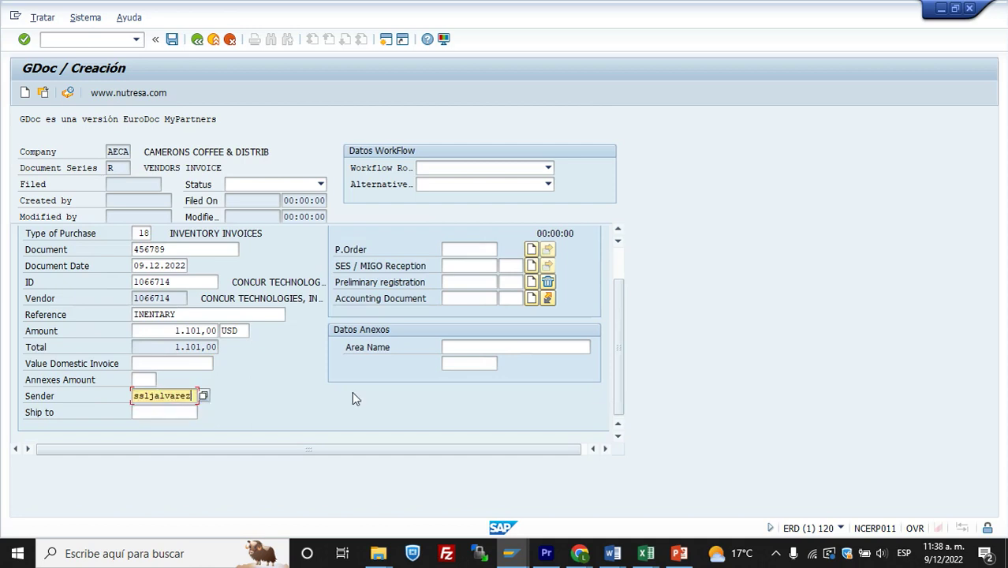
Step: Set the workflow route to WF de Facturas de Compra and mark the document as requiring a purchase process
scroll(354, 393, up, 3)
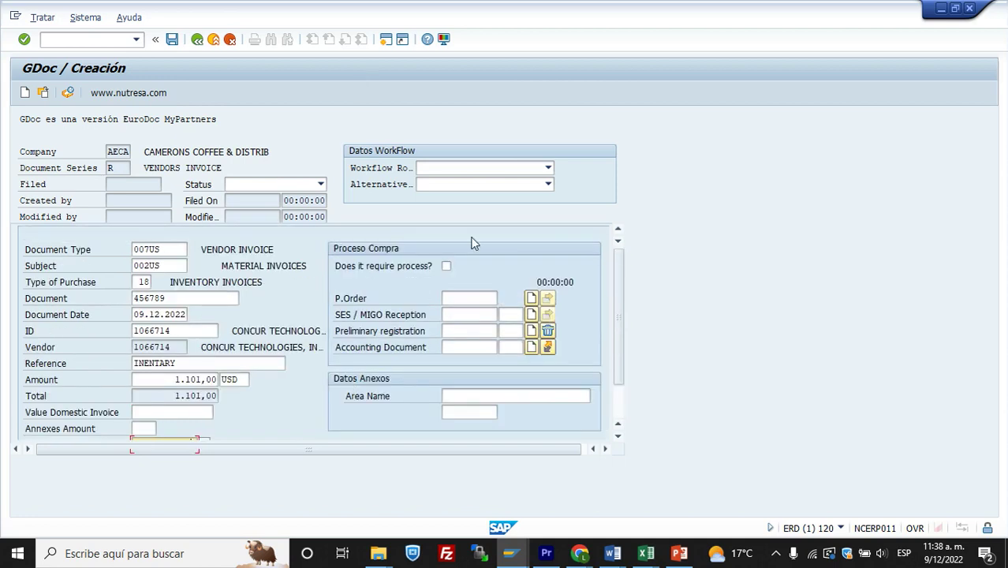
click(447, 169)
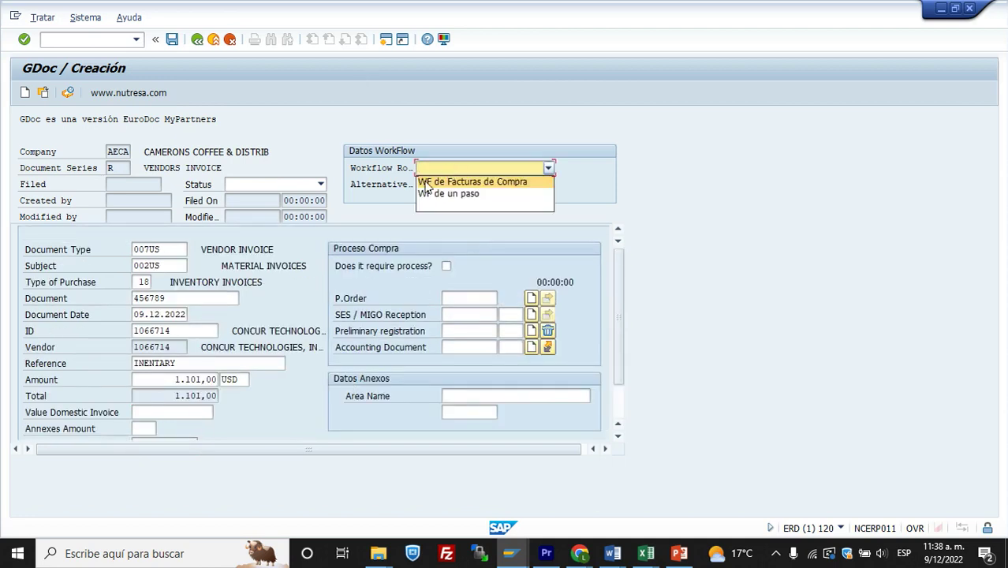
click(461, 183)
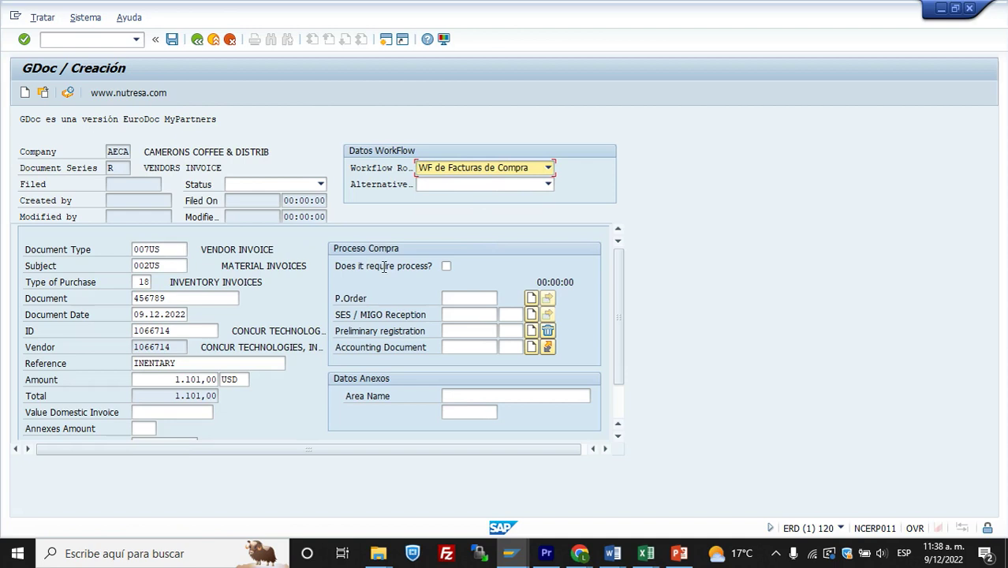
click(446, 267)
Step: Fill in the annex data with the area name WAREHOUSE RAW MATERIALS
scroll(462, 275, down, 1)
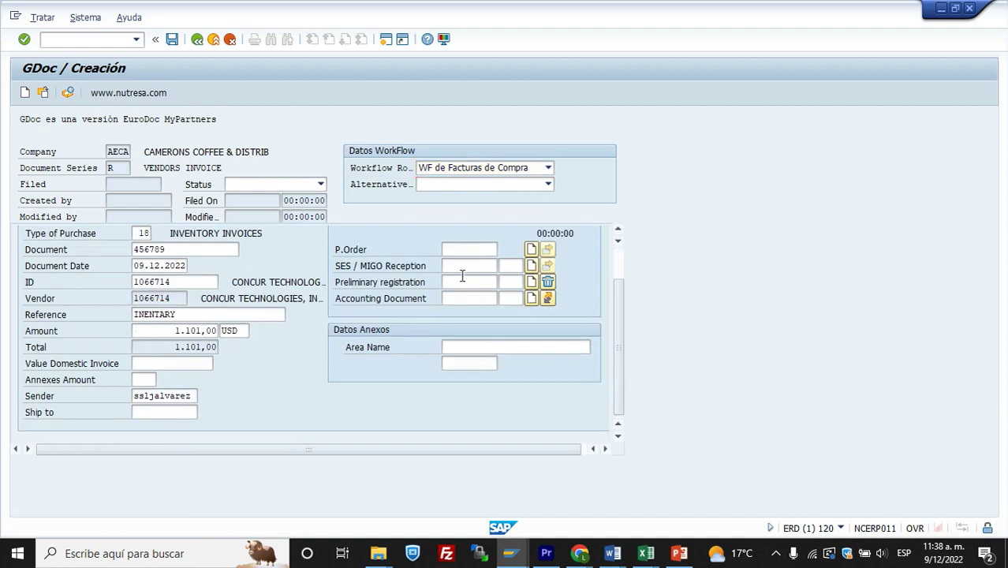
click(463, 344)
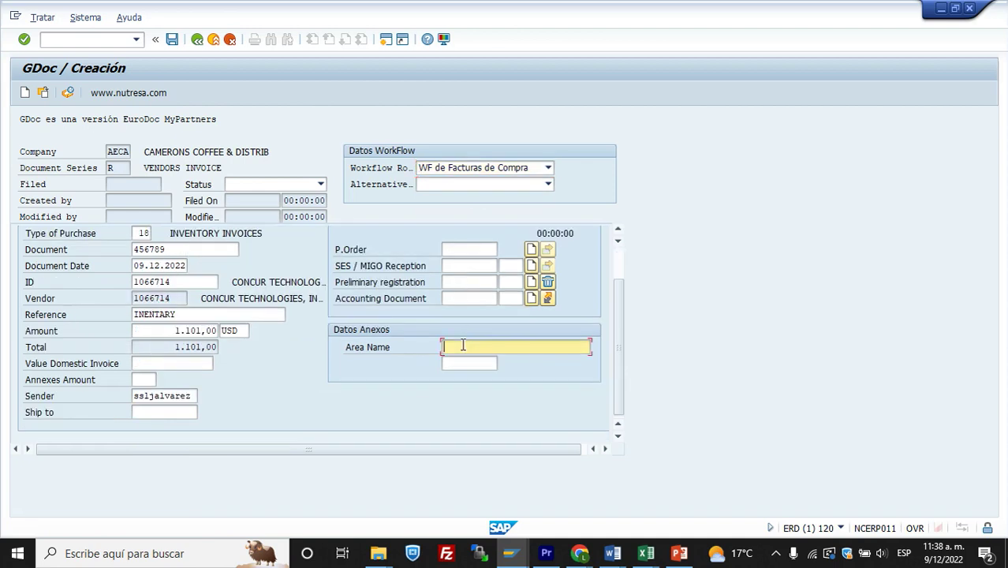
key(BackSpace)
click(467, 359)
scroll(466, 362, up, 1)
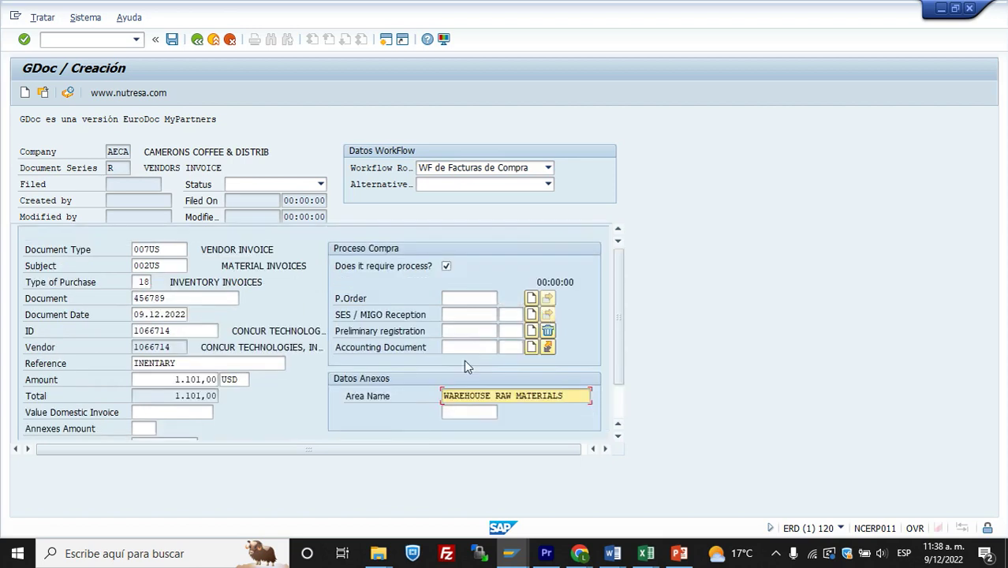
Step: Save the document and assign its purchase invoice workflow to the first suggested user name beginning with "SS"
click(172, 40)
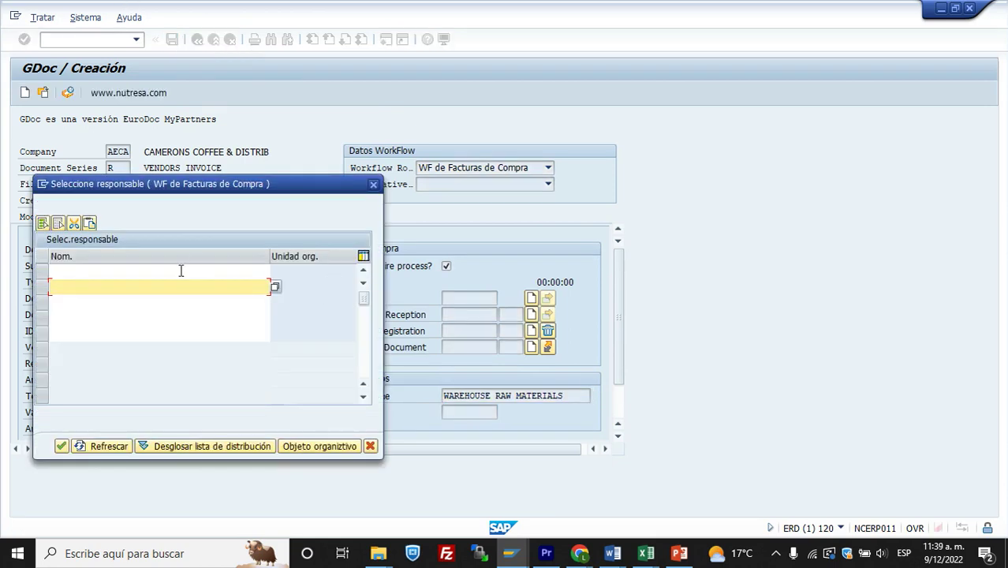
click(180, 271)
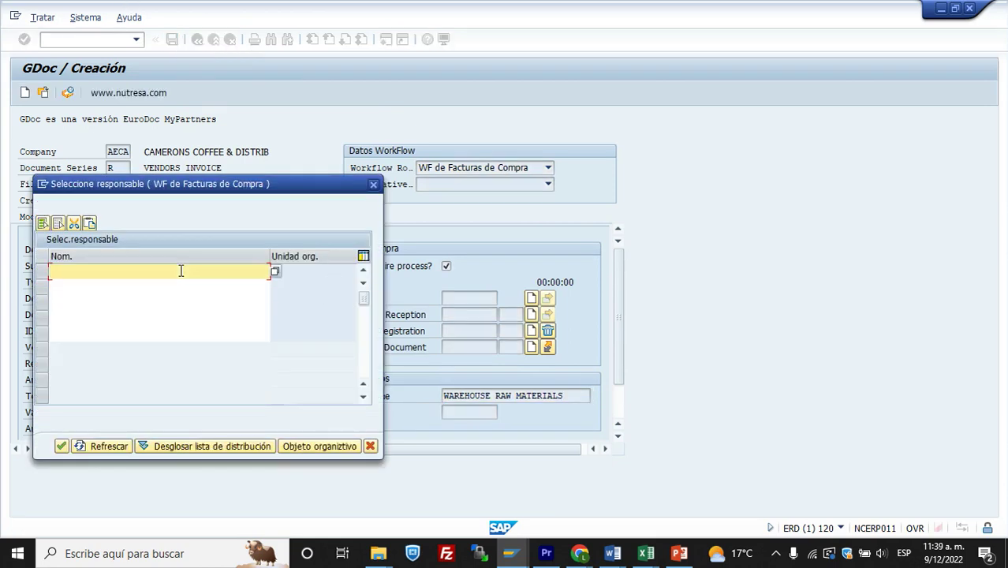
text(SS)
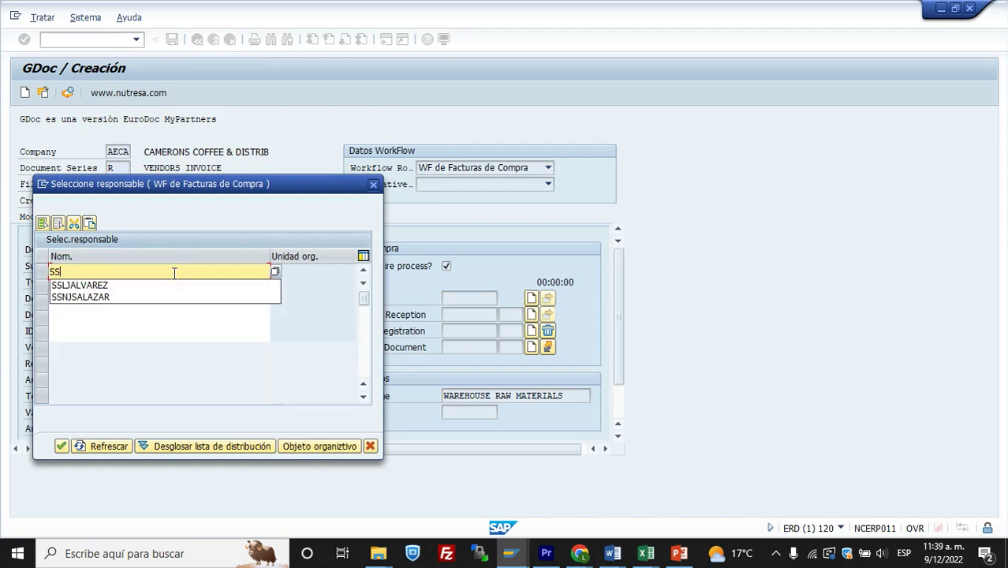
click(121, 286)
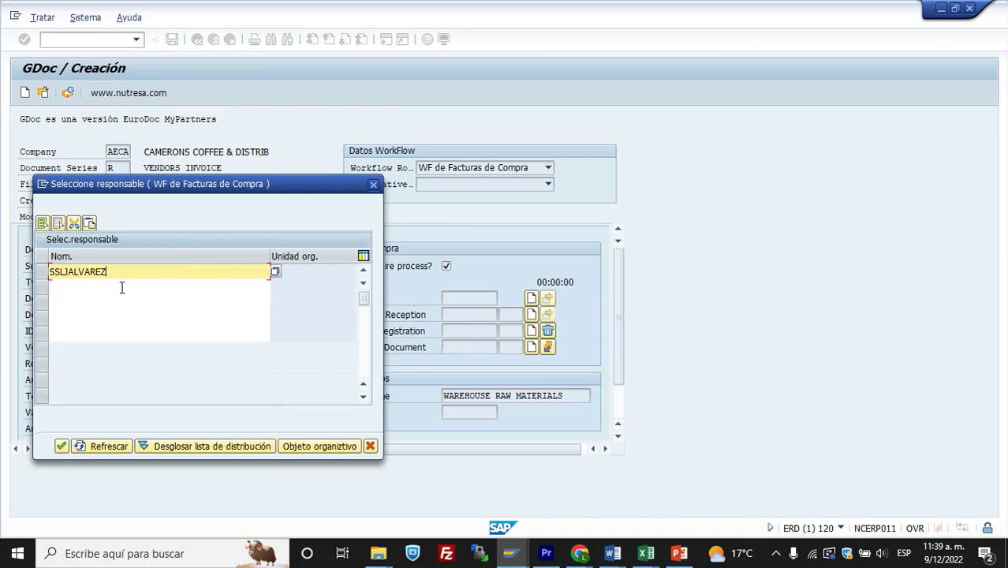
click(60, 446)
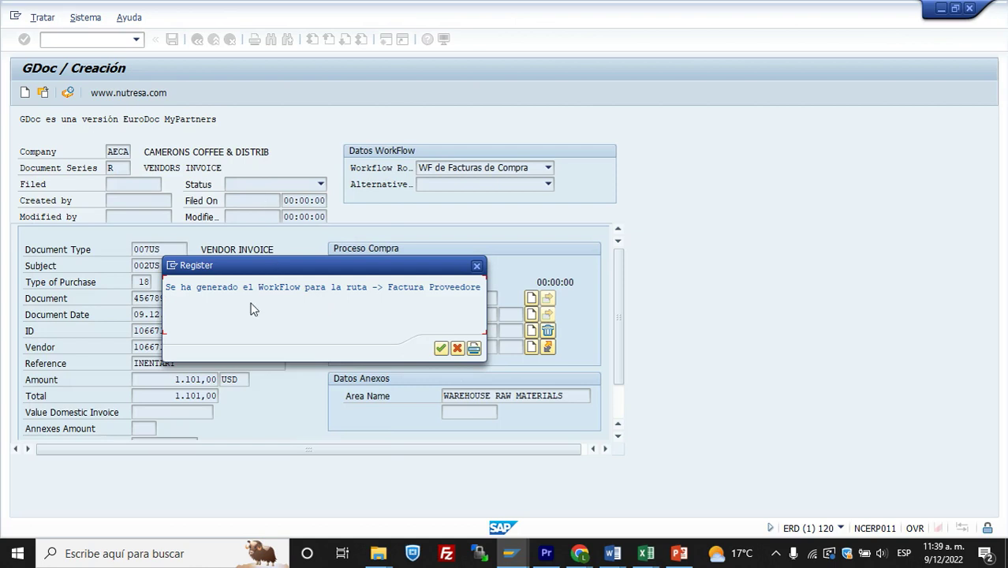
click(441, 349)
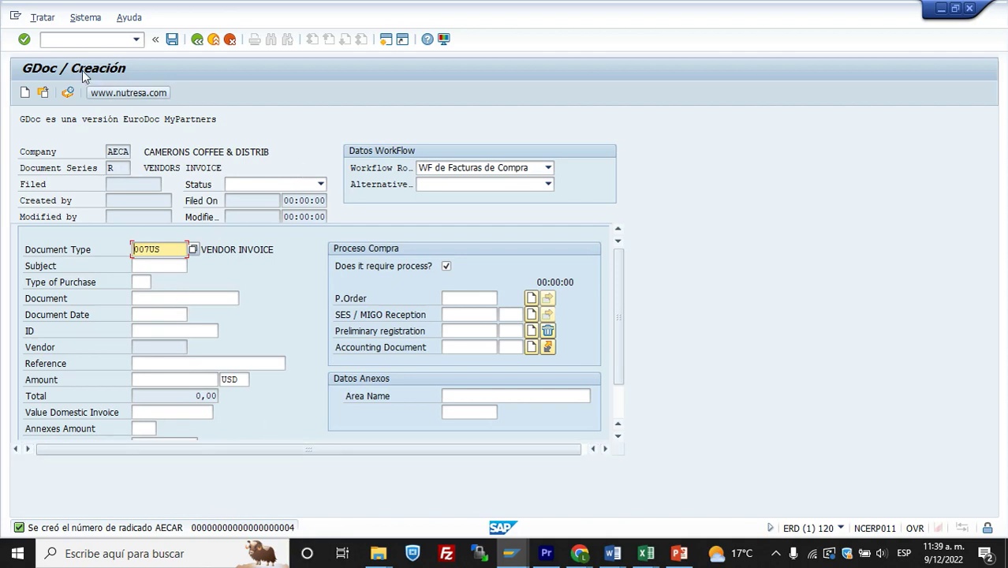
Step: Open filed record 4 of company AECA, document series R, and check the workflow's person in charge
click(43, 94)
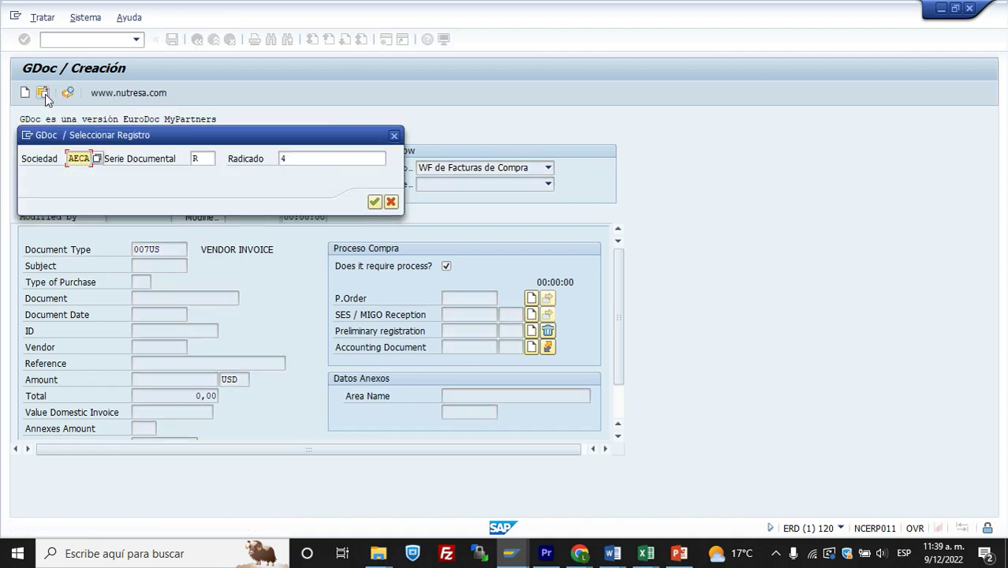
click(375, 202)
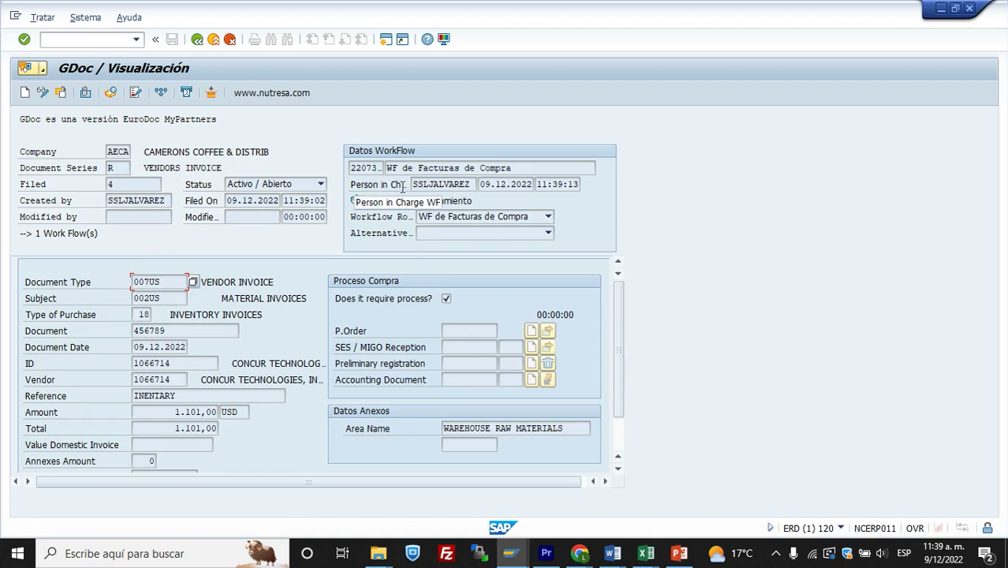
drag(411, 184, 472, 184)
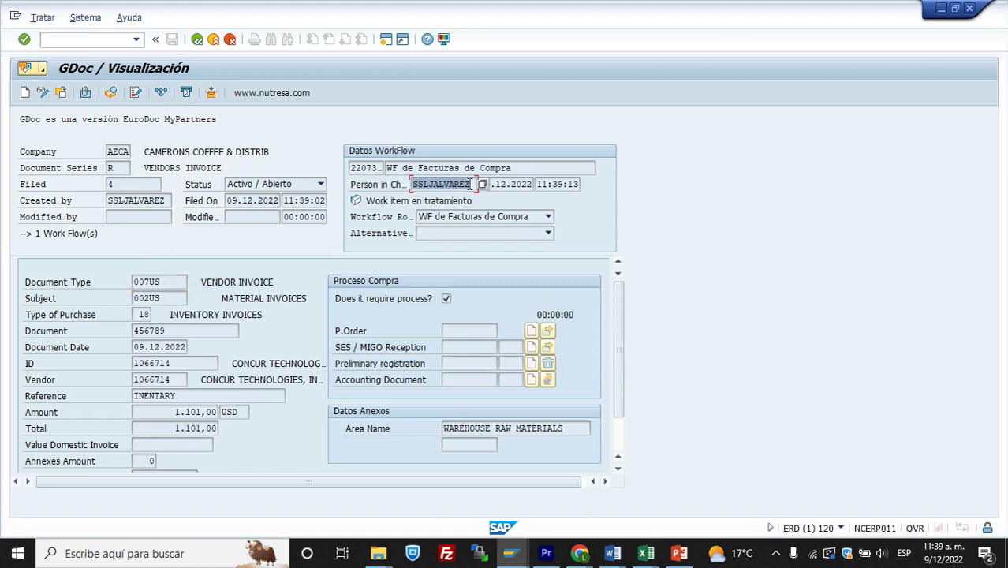
click(464, 184)
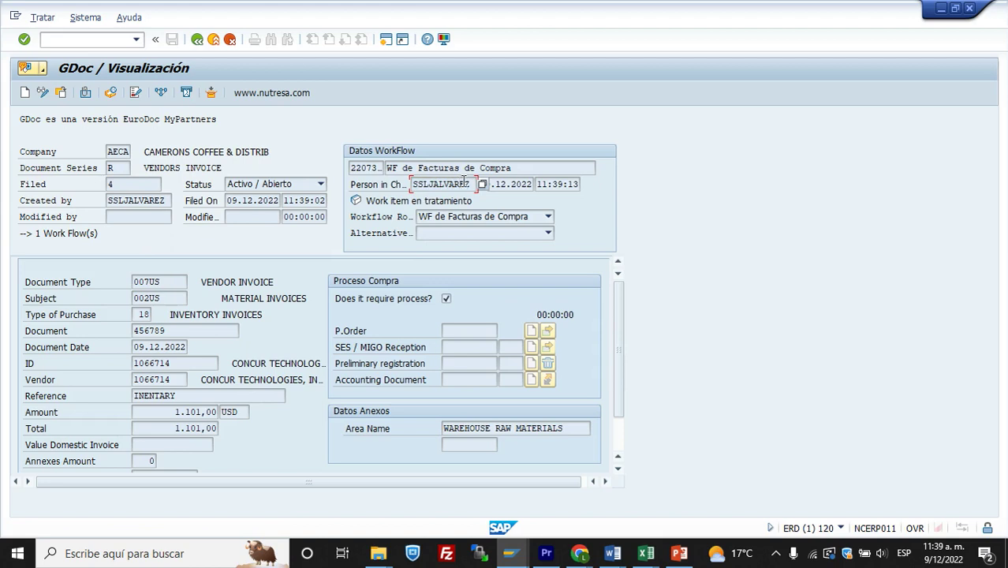
drag(476, 183, 413, 184)
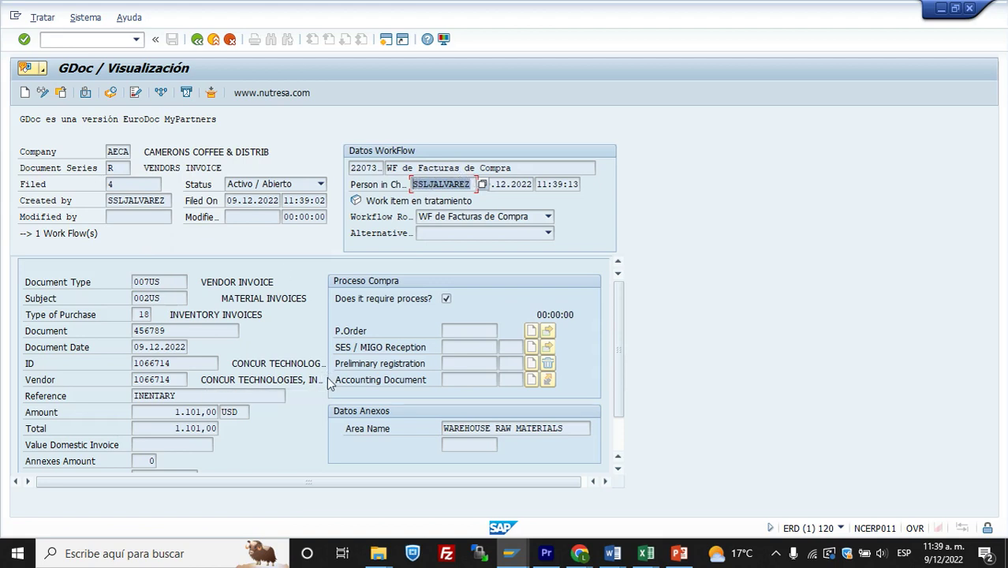
Step: Switch the record to modification mode and index 4.pdf from the GDOC AECA folder under the file route IMGAECARECIBIDOS
click(43, 94)
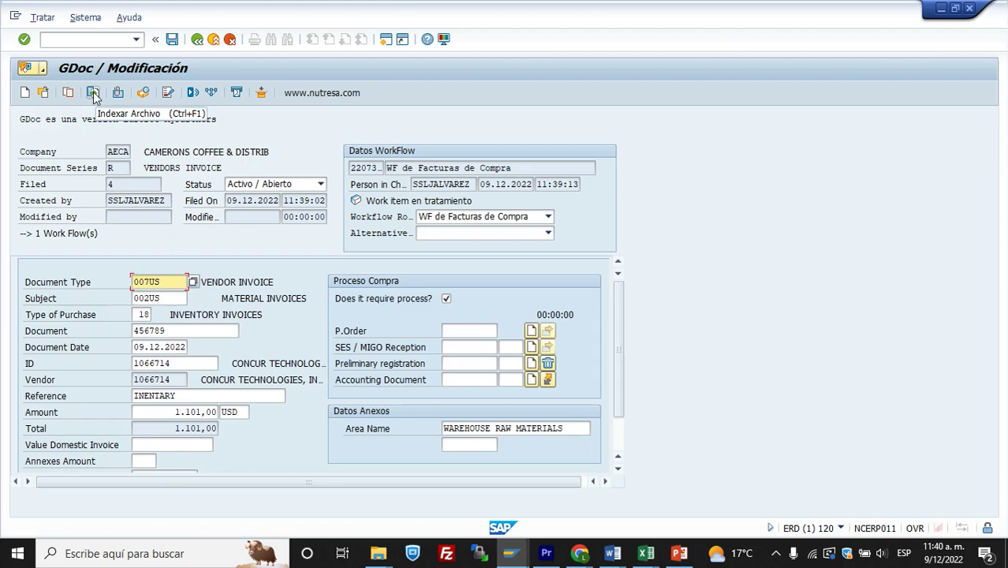
click(93, 93)
click(416, 160)
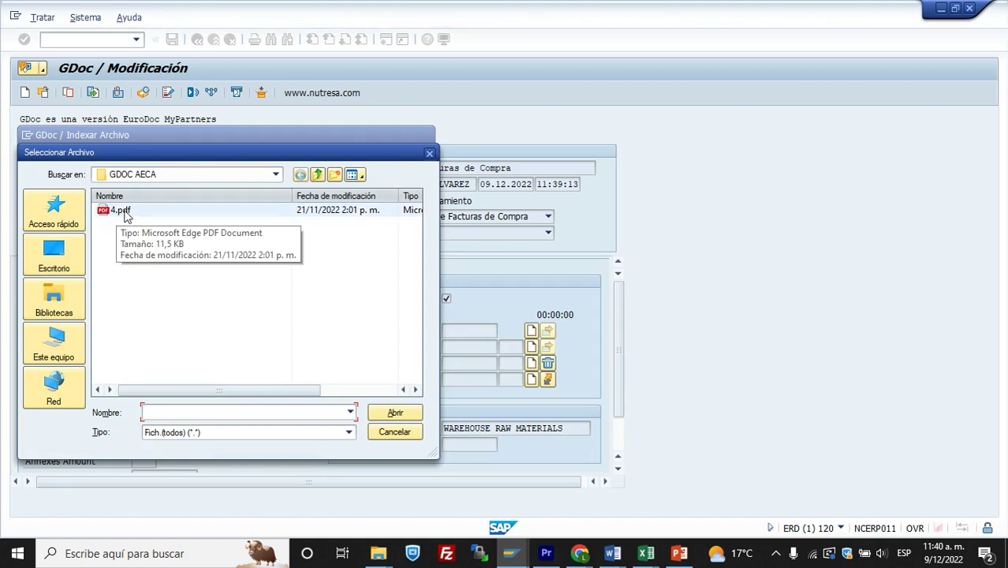
click(124, 211)
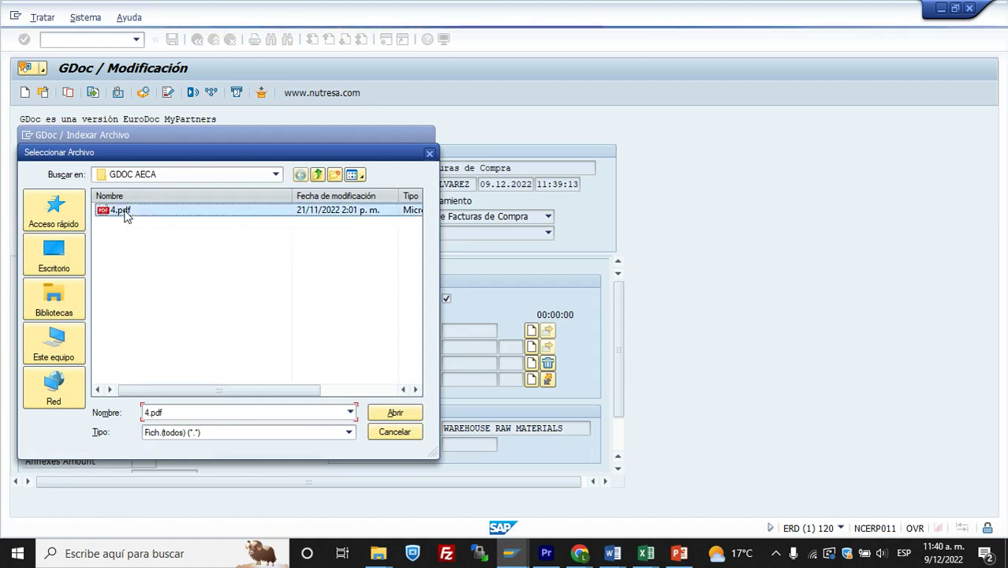
click(395, 414)
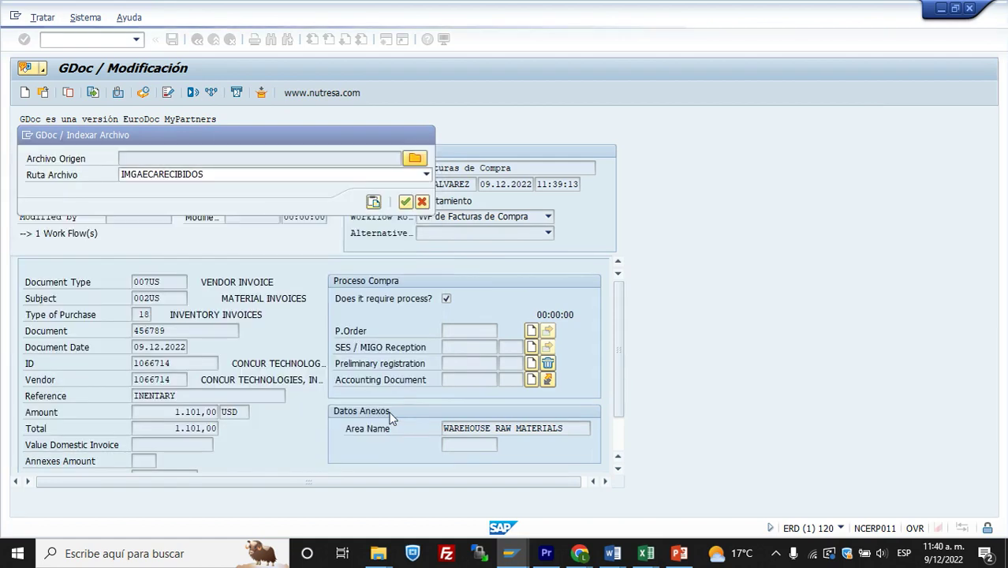
click(404, 202)
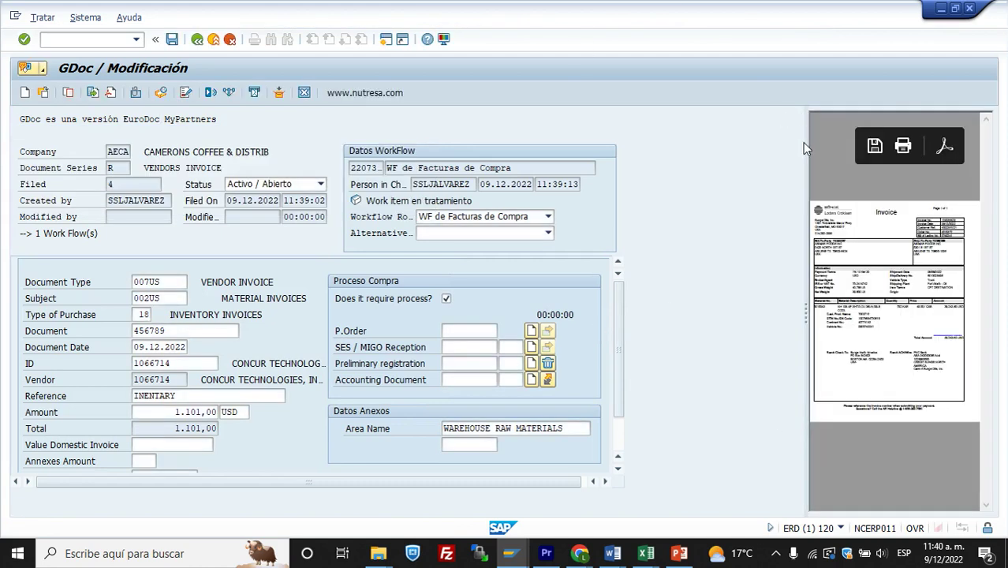
Step: Widen the attached invoice's preview beside the record to inspect it, then hide the preview
drag(806, 142, 512, 124)
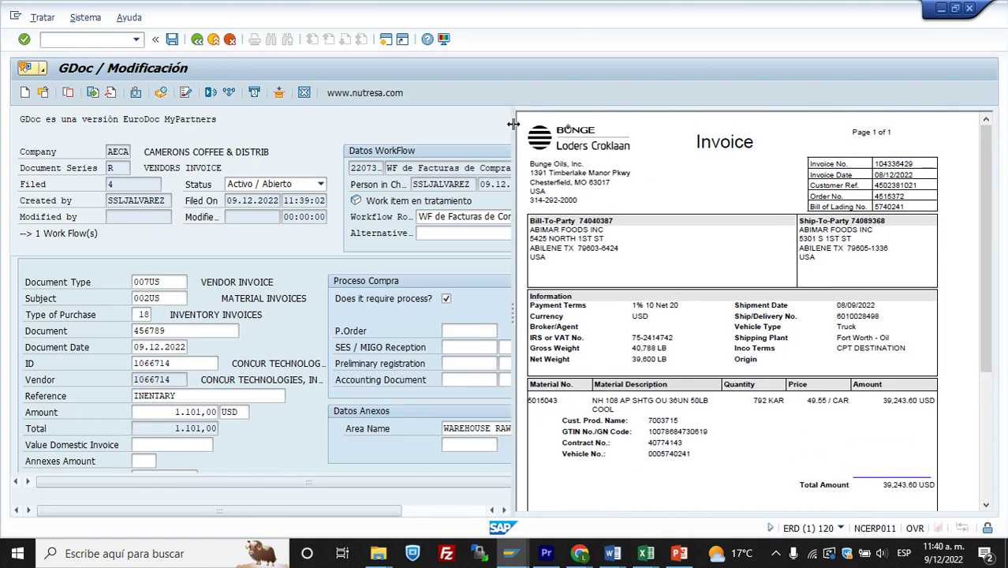
drag(513, 124, 672, 131)
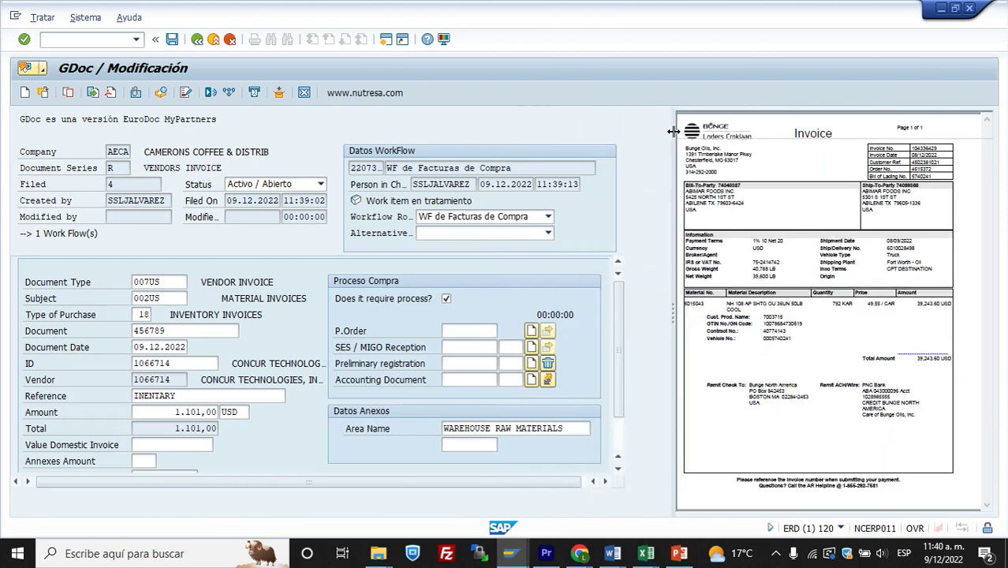
click(305, 93)
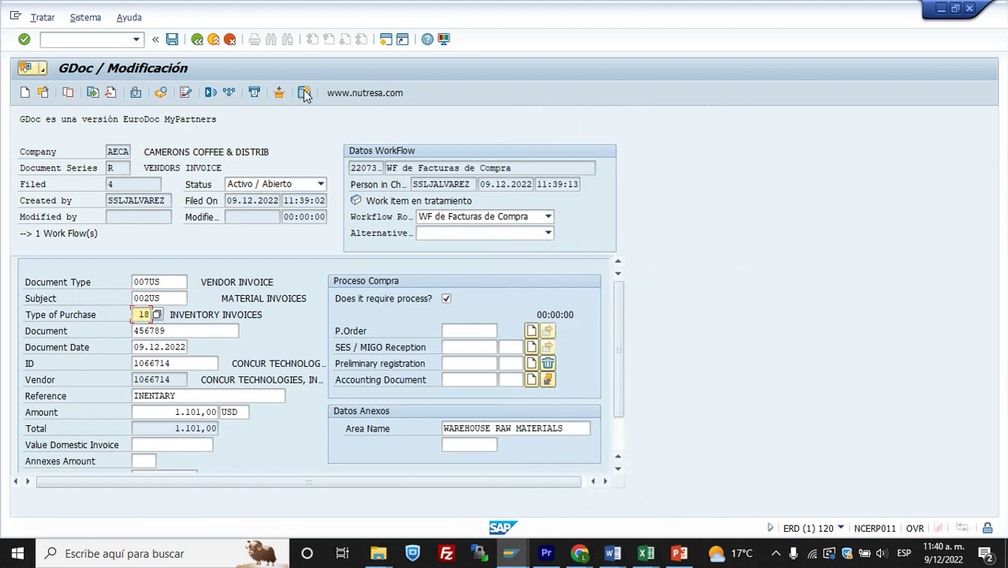
Step: View the indexed invoice PDF in its own browser window, close it and review the record's person in charge
click(112, 94)
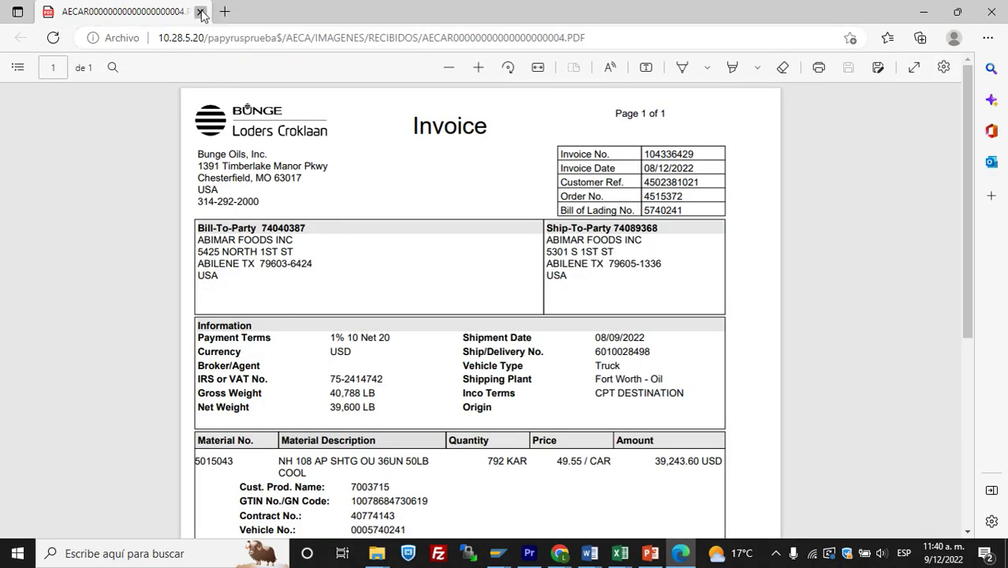
click(201, 12)
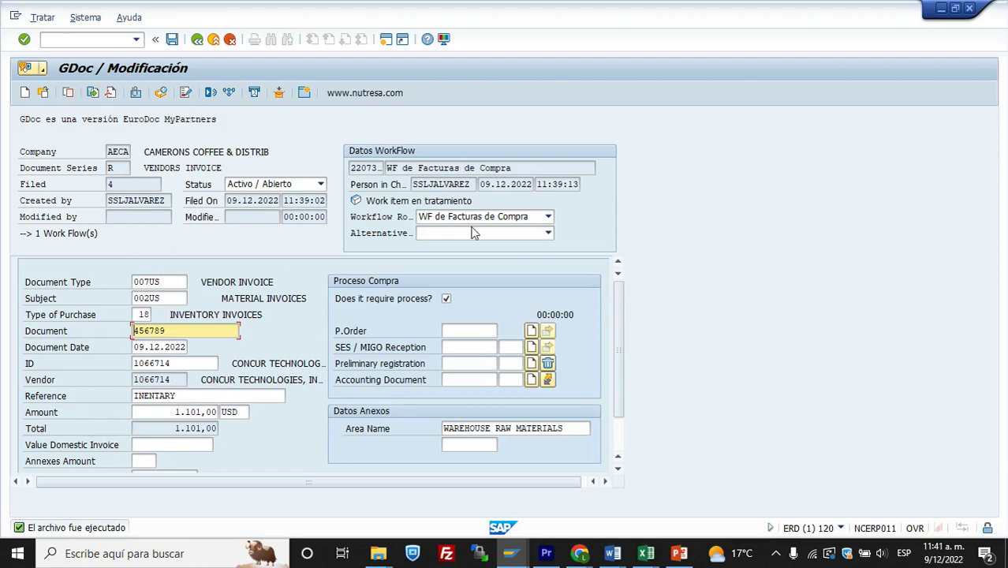
drag(414, 186, 459, 188)
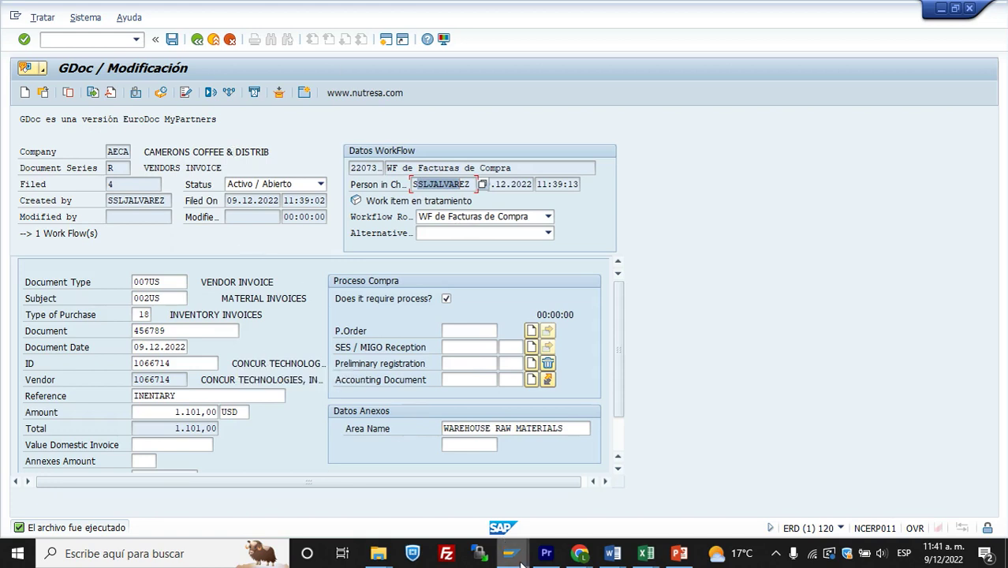
mouse_move(580, 554)
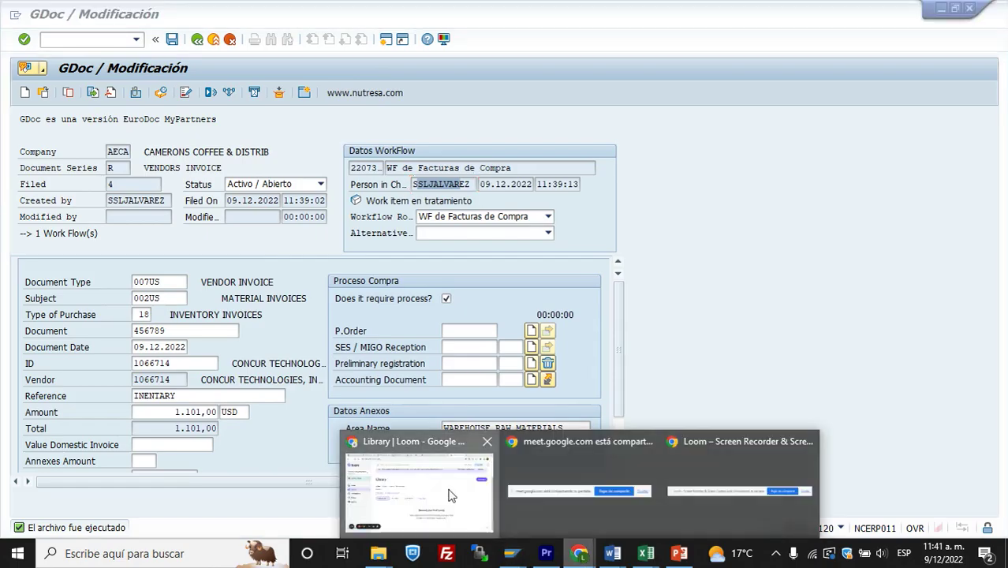